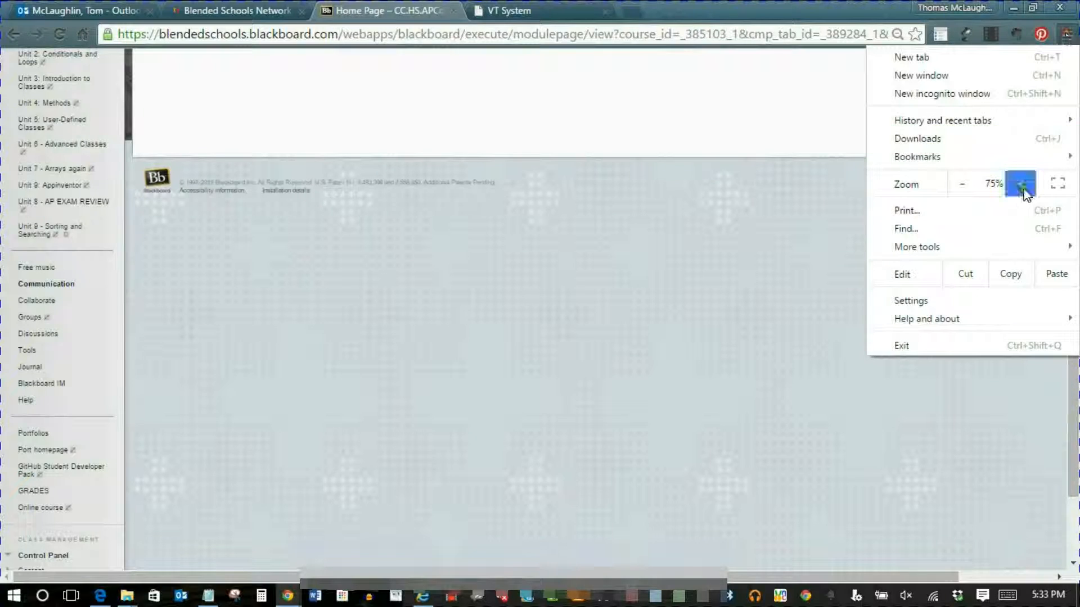
# Step: Enlarge the page to 150% and open the AP Computer Science course's Full Grade Center
pyautogui.click(1024, 188)
pyautogui.click(1023, 189)
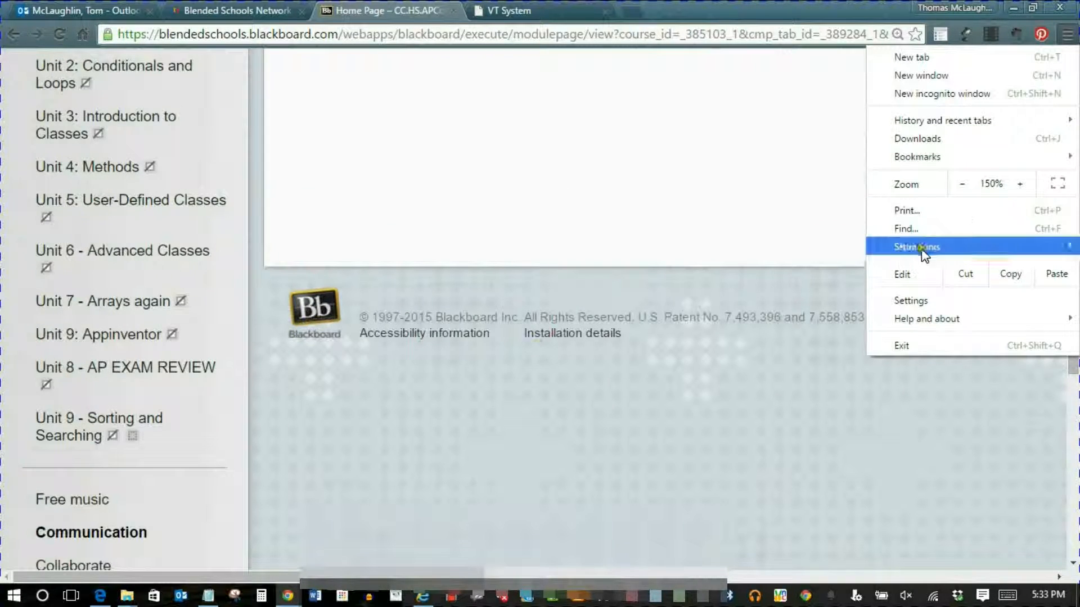
pyautogui.moveTo(1073, 372); pyautogui.dragTo(1073, 511)
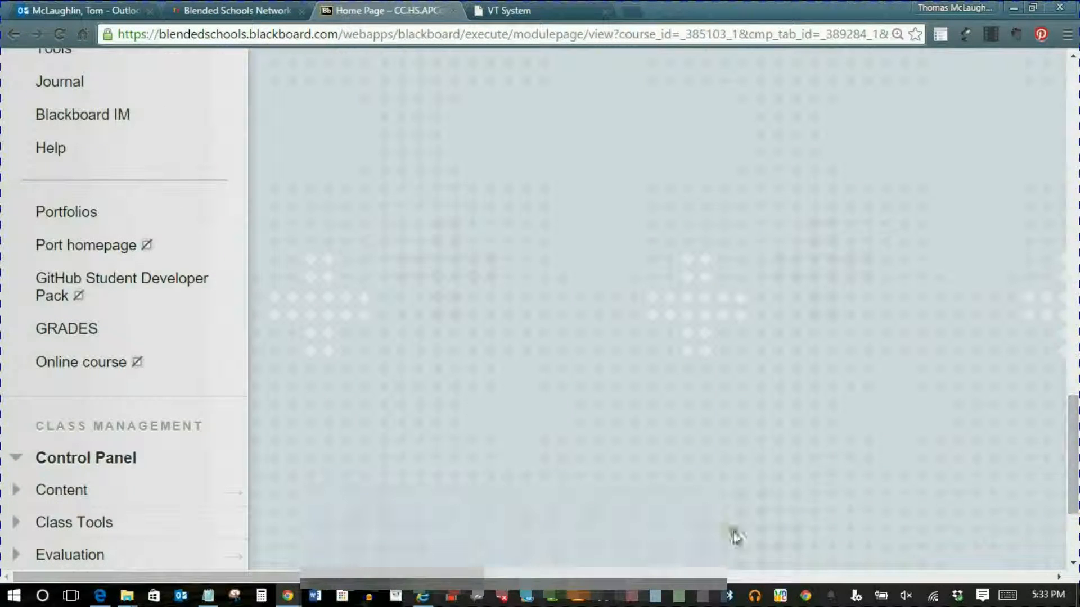
pyautogui.moveTo(1071, 398); pyautogui.dragTo(1073, 453)
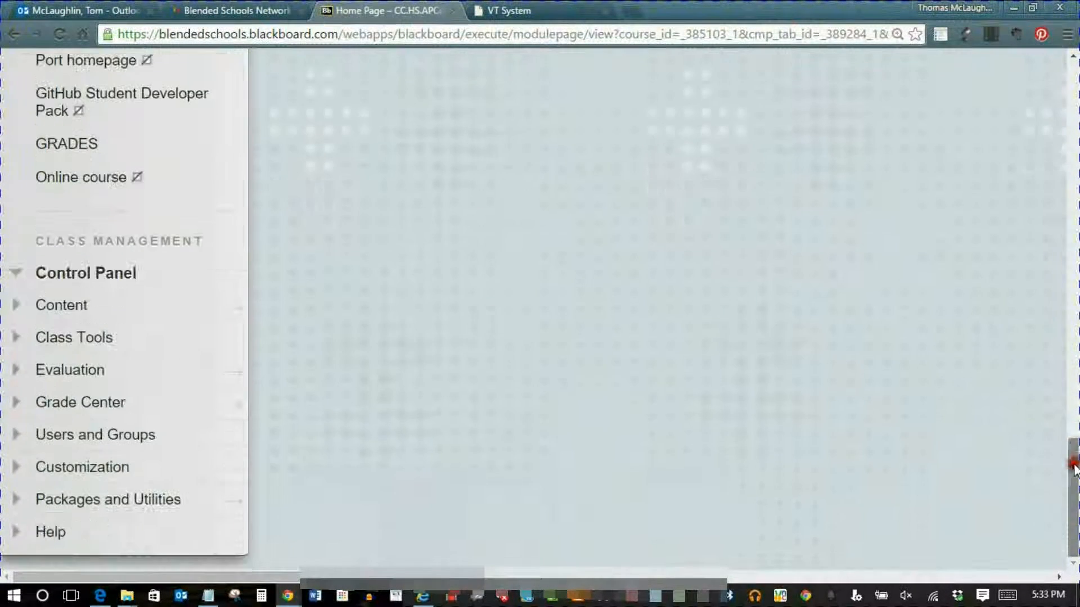
pyautogui.click(17, 410)
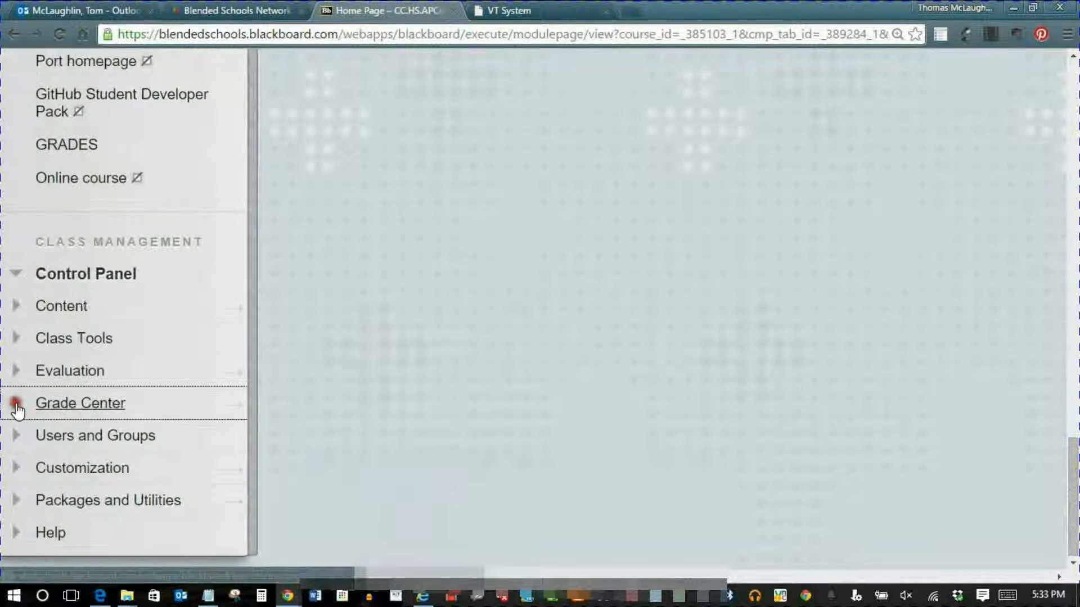
pyautogui.click(67, 448)
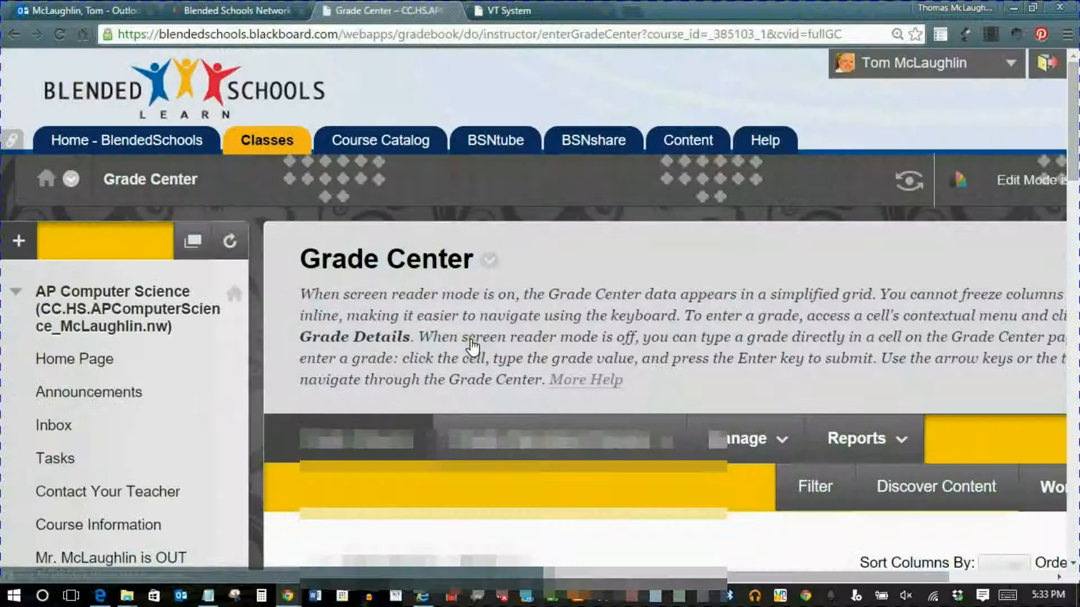
# Step: Start a new grade column named eSchoolID with the Grade Center name ID
pyautogui.click(631, 329)
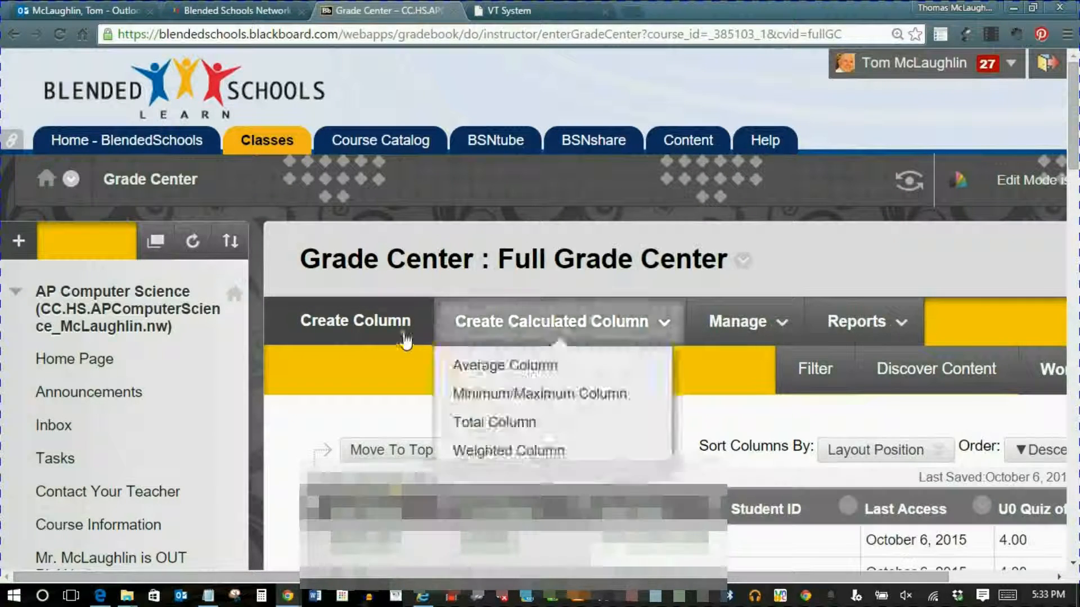
pyautogui.click(382, 333)
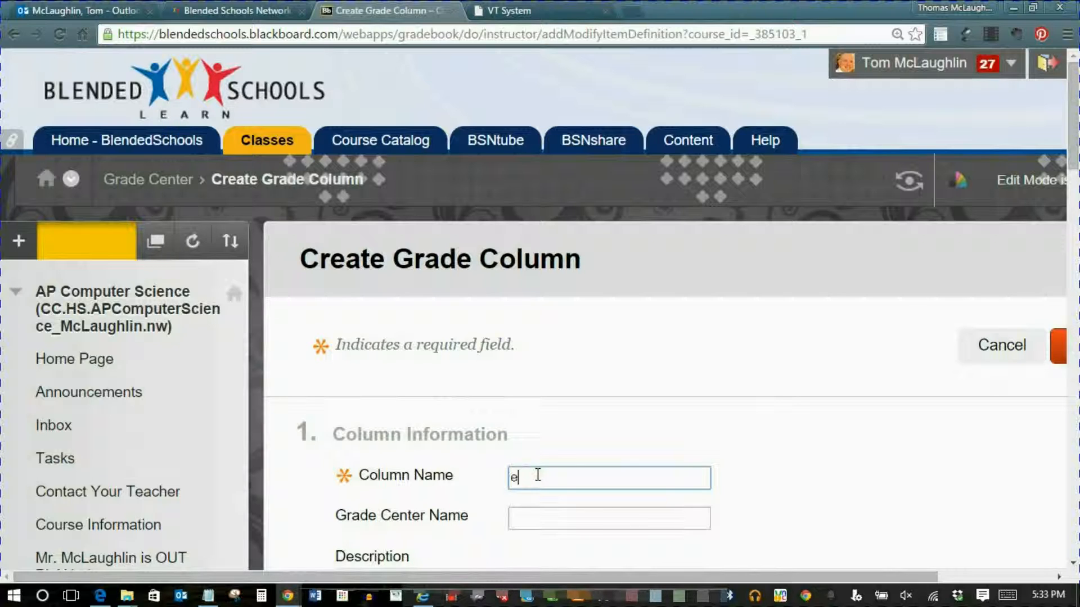
pyautogui.write('SchoolID')
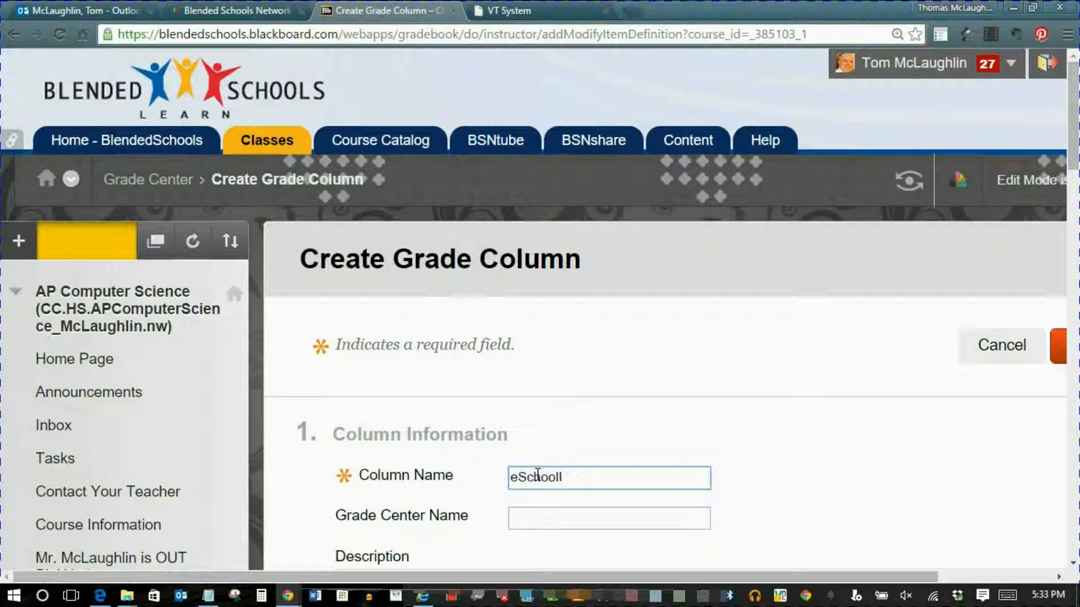
pyautogui.click(553, 526)
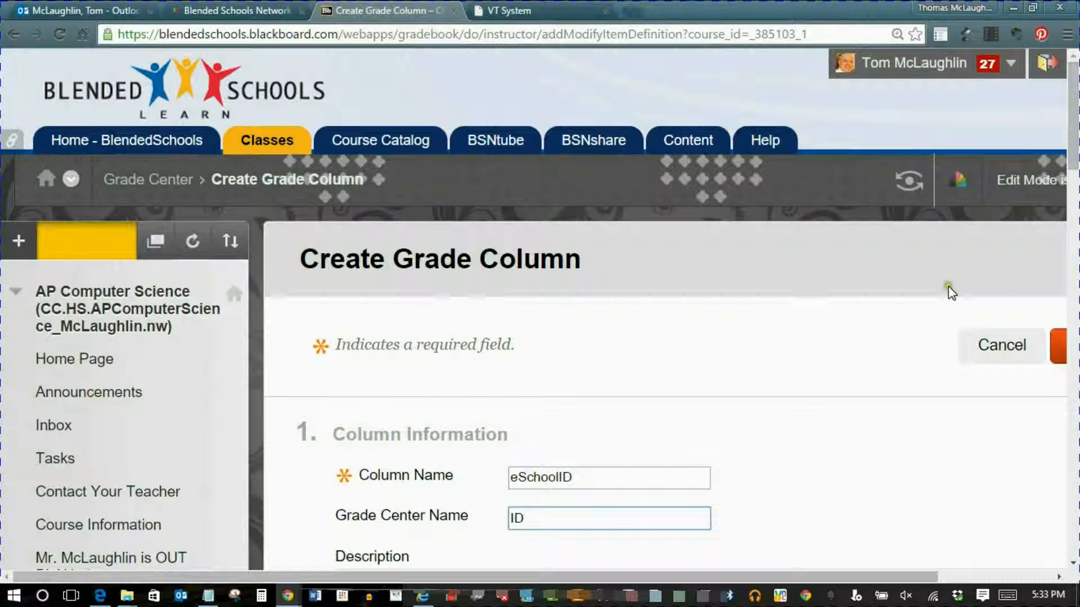
# Step: Set the column's primary display to Text, its secondary display to None and its points possible to 0
pyautogui.scroll(-3, 948, 291)
pyautogui.moveTo(1076, 202); pyautogui.dragTo(1077, 295)
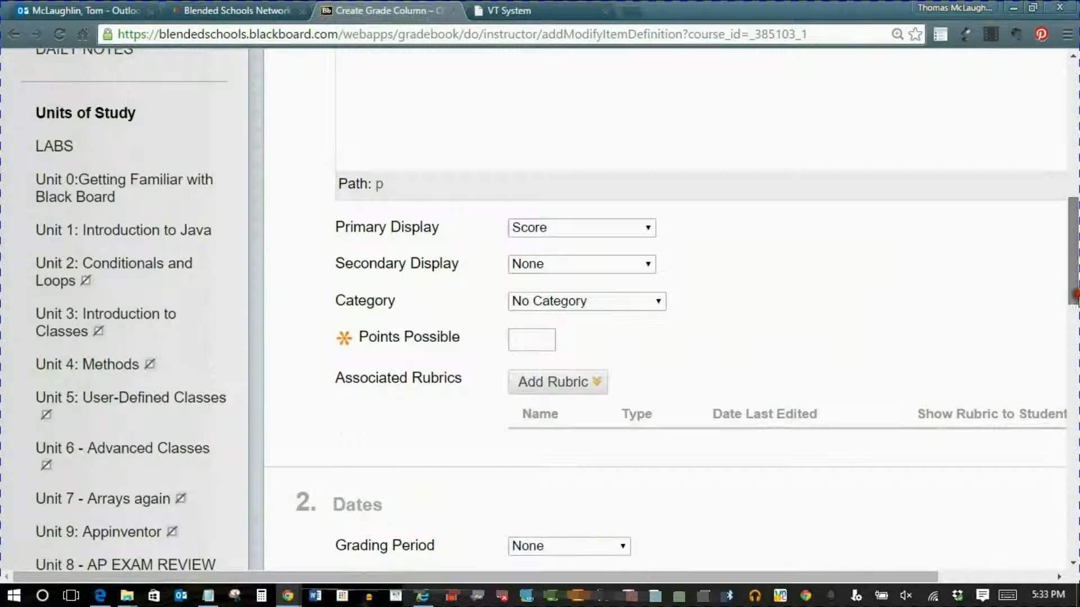
pyautogui.click(637, 231)
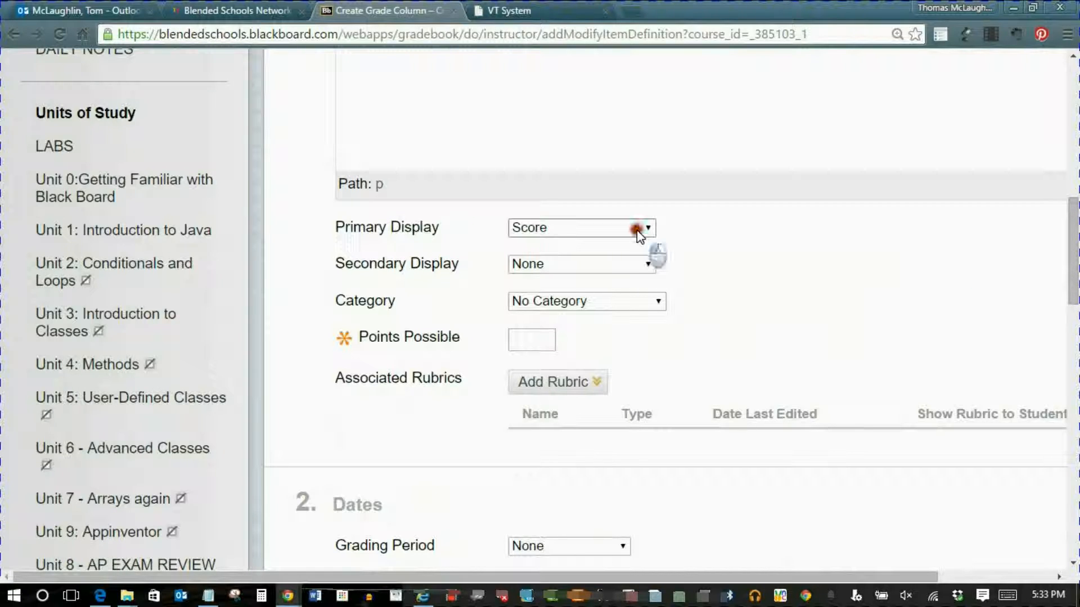
pyautogui.click(632, 262)
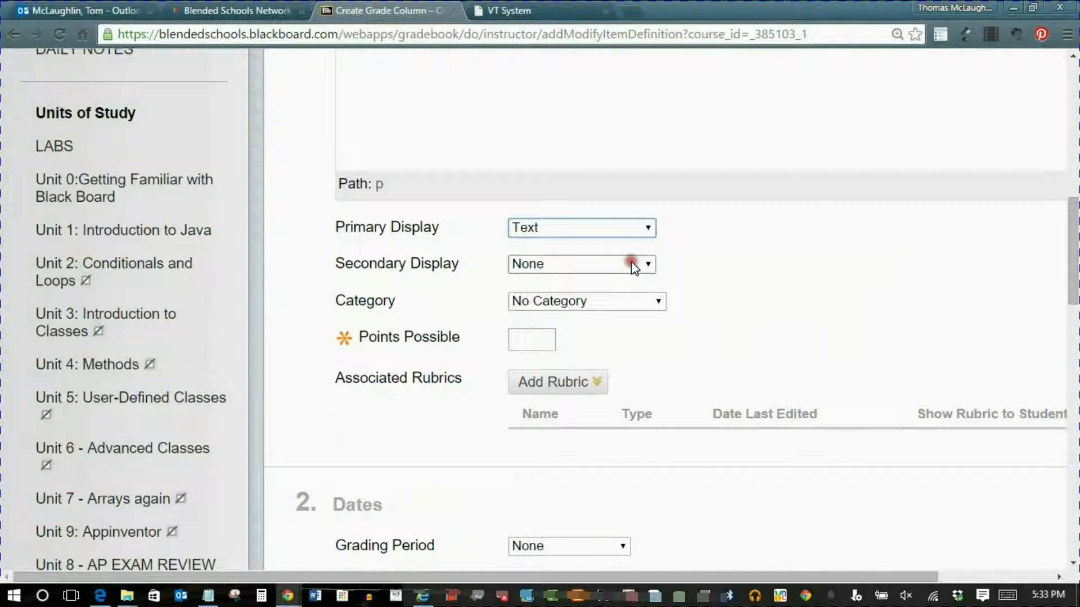
pyautogui.click(619, 267)
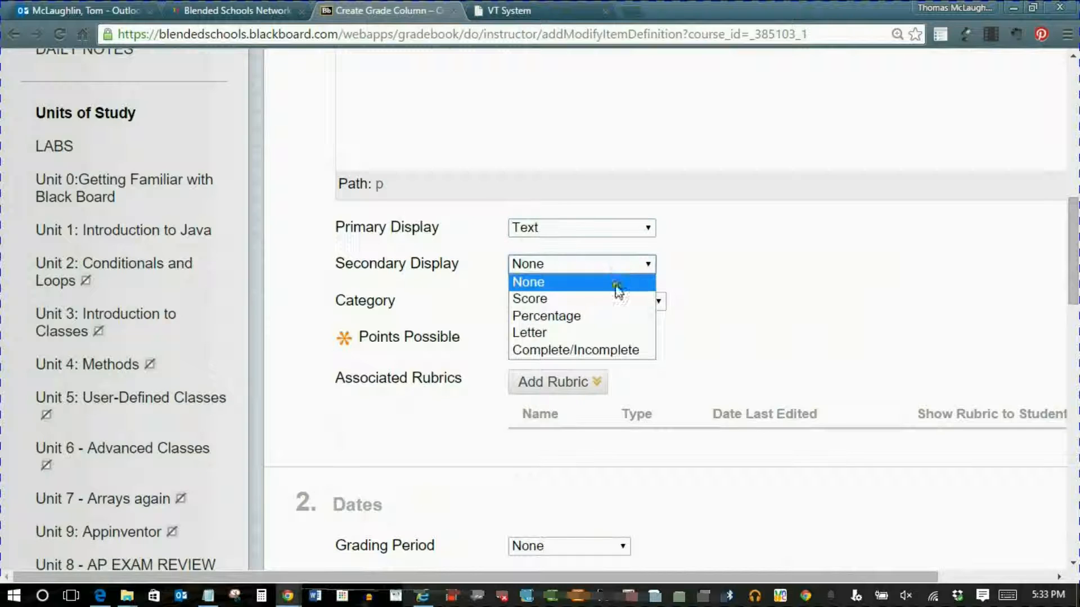
pyautogui.click(616, 287)
pyautogui.click(537, 336)
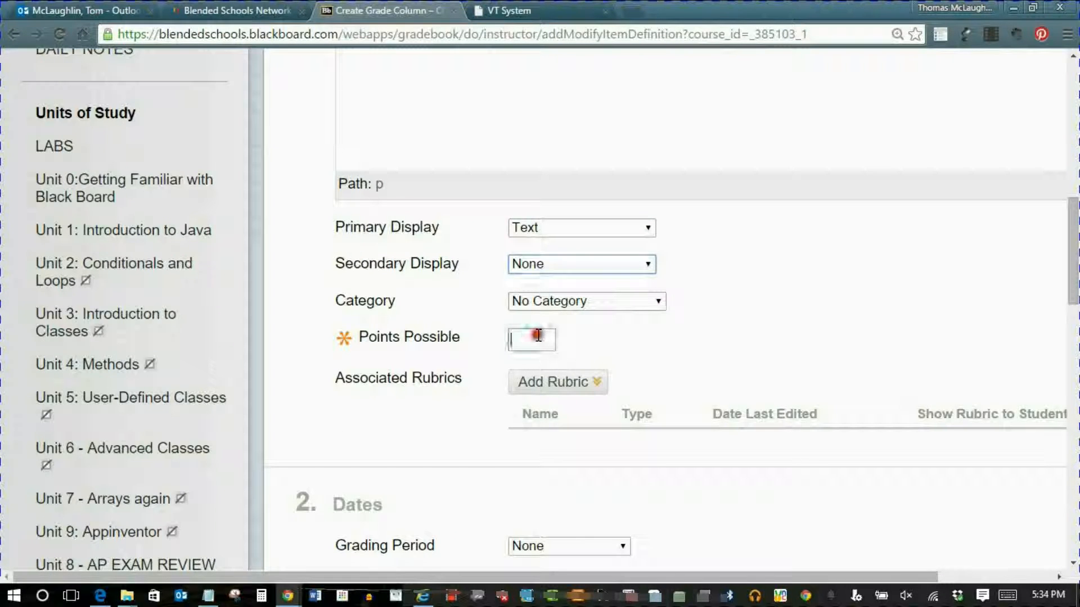
pyautogui.click(780, 321)
# Step: Keep the column's grading period at None and hide the column from students
pyautogui.moveTo(1075, 275); pyautogui.dragTo(1075, 330)
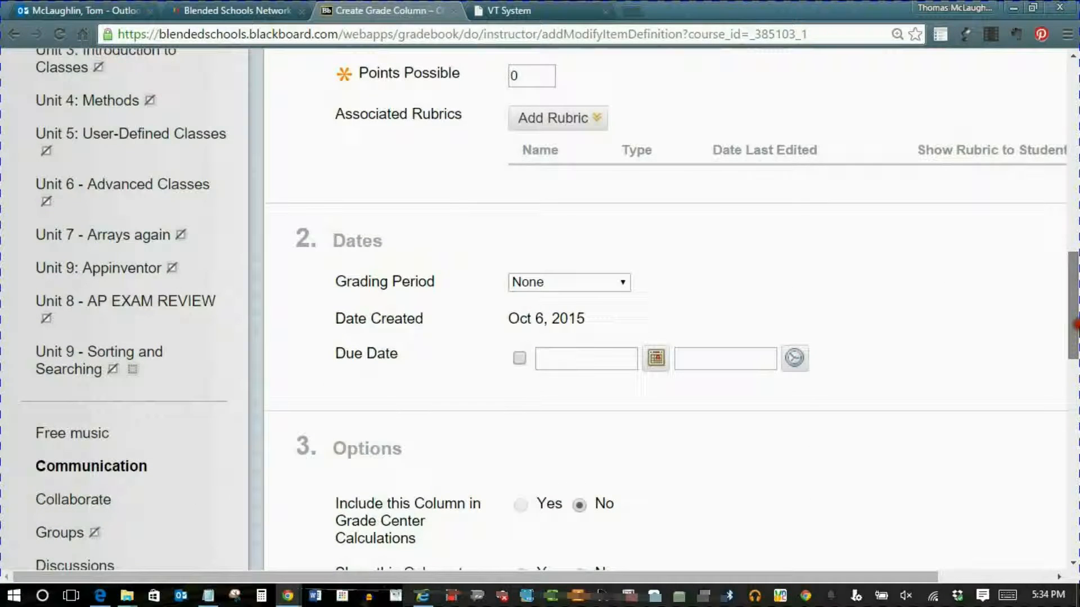
pyautogui.click(601, 285)
pyautogui.click(600, 285)
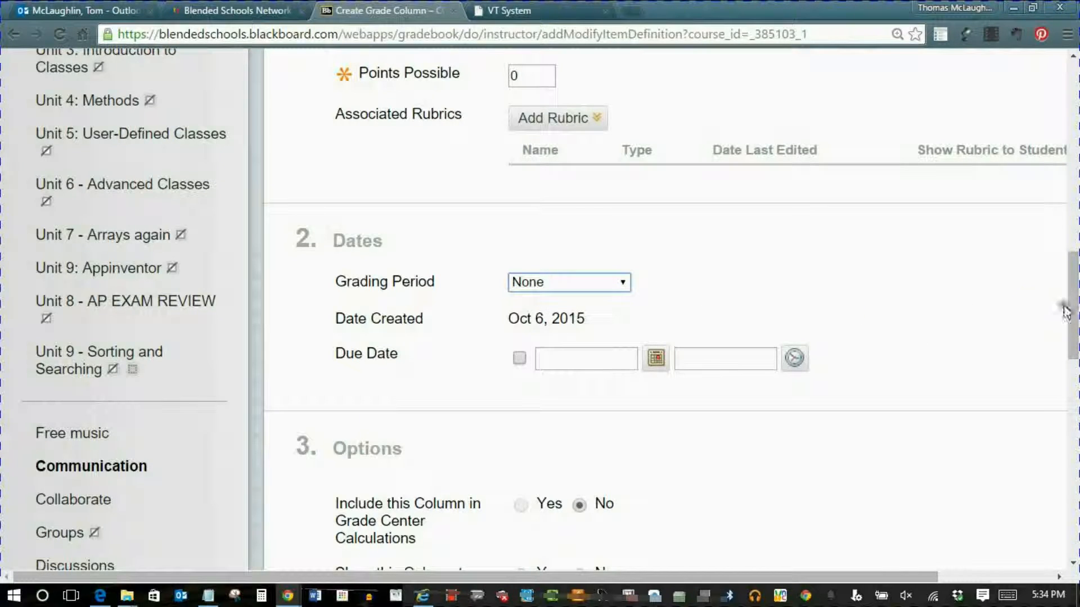
pyautogui.moveTo(1071, 313); pyautogui.dragTo(1074, 345)
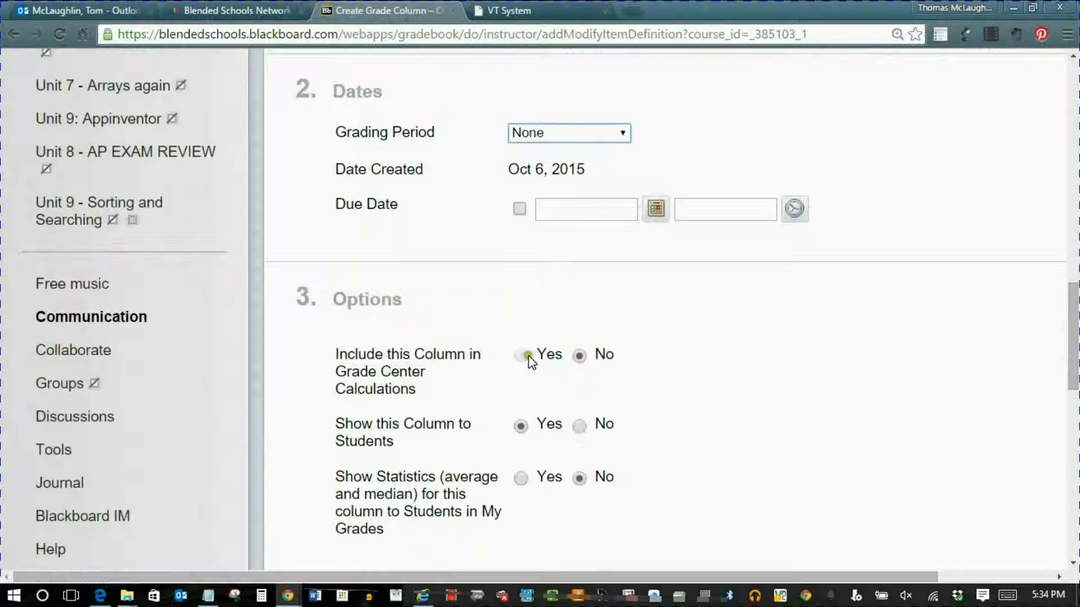
pyautogui.click(583, 425)
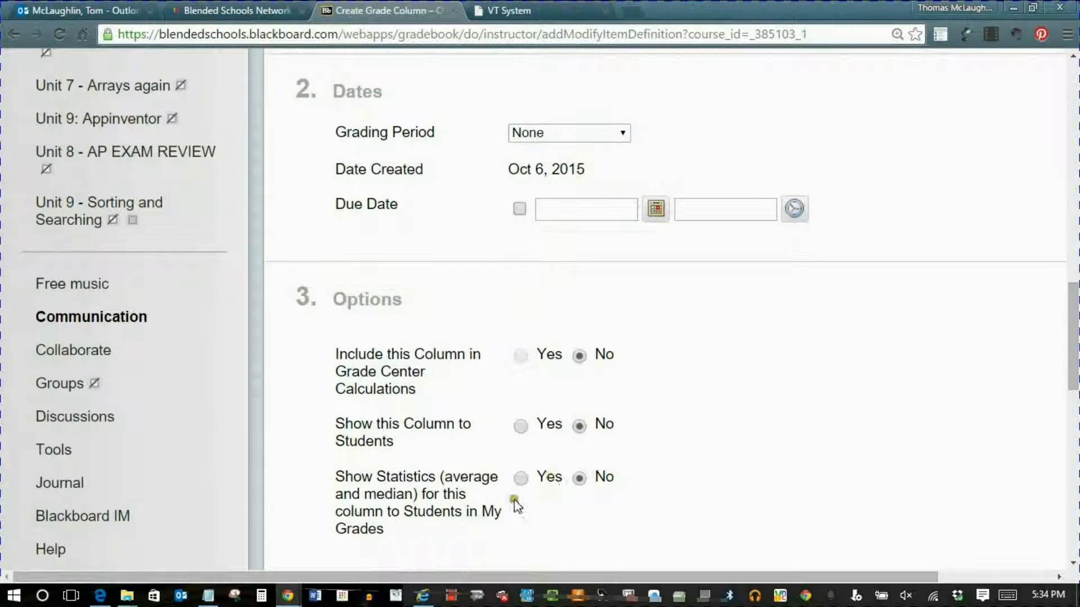
# Step: Give the column a due date in August 2015 and submit the new column
pyautogui.scroll(-4, 1073, 378)
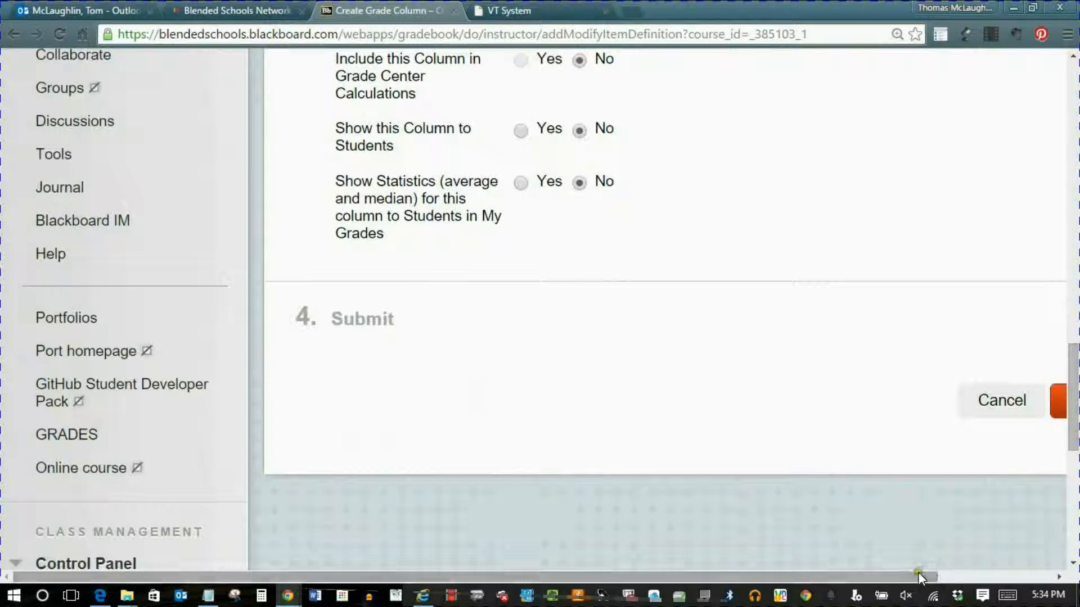
pyautogui.moveTo(921, 576); pyautogui.dragTo(1035, 576)
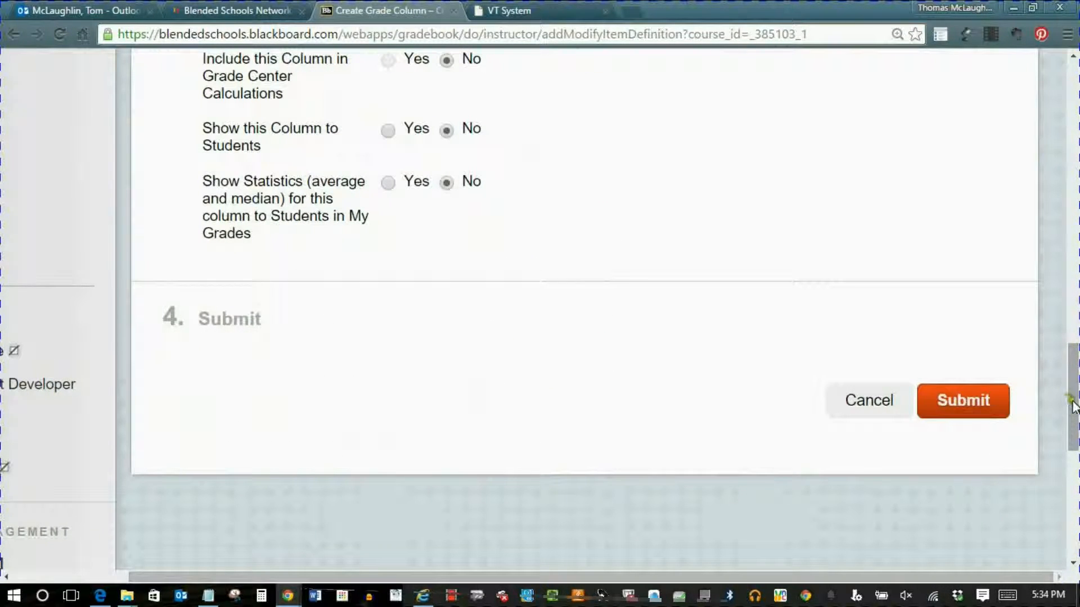
pyautogui.moveTo(1072, 404); pyautogui.dragTo(1046, 316)
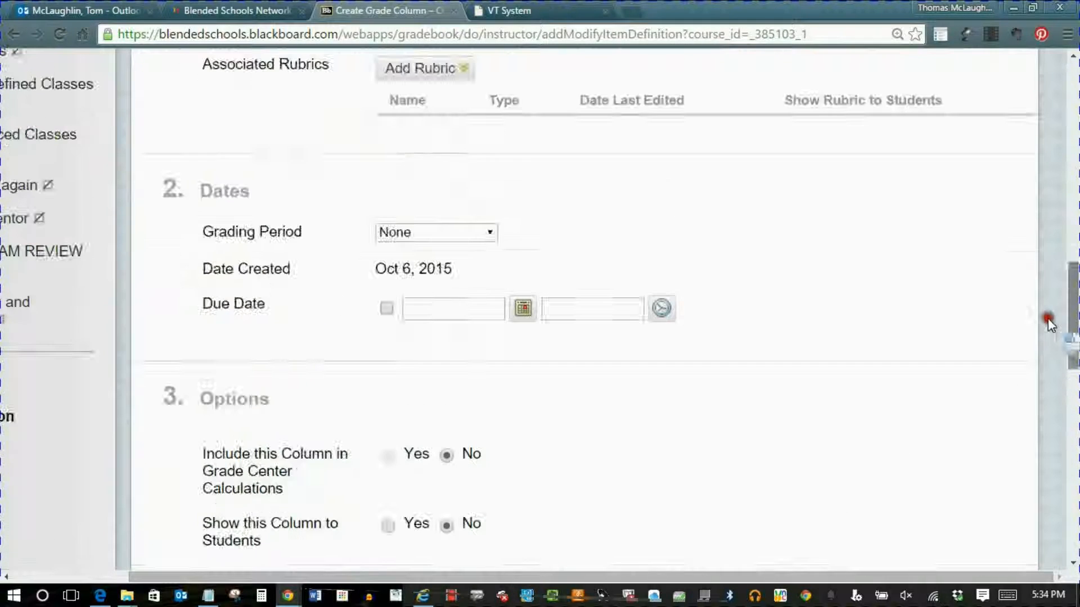
pyautogui.click(386, 309)
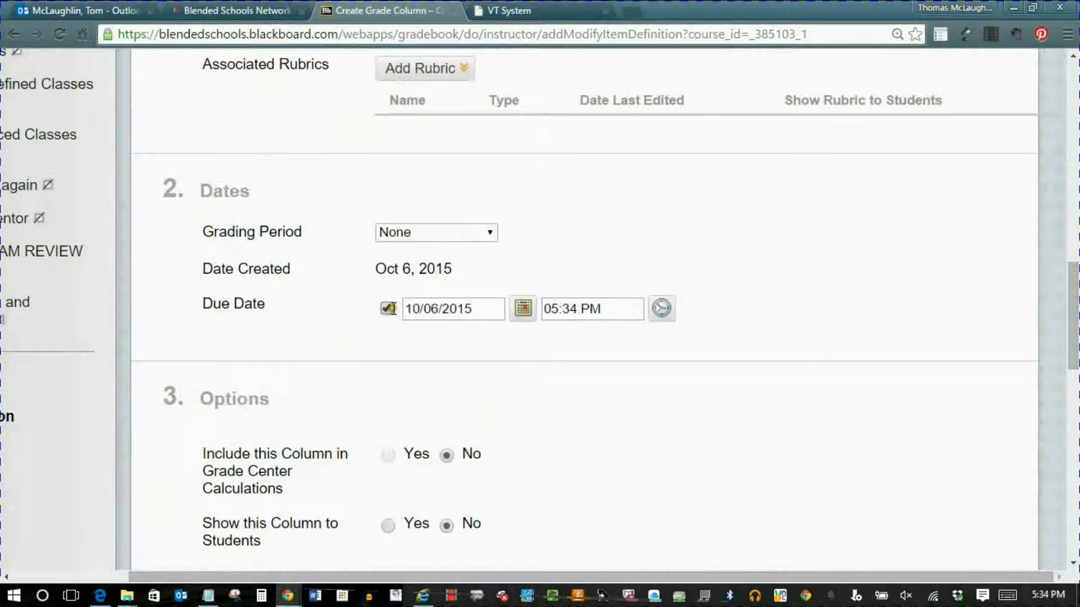
pyautogui.moveTo(420, 308); pyautogui.dragTo(404, 309)
pyautogui.write('8')
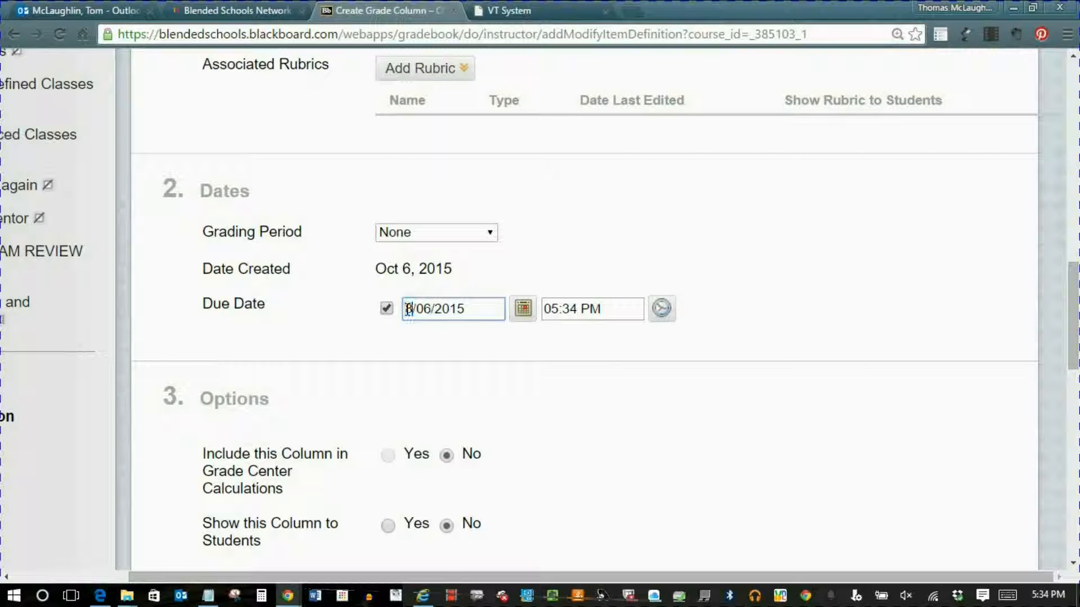
pyautogui.click(426, 307)
pyautogui.press('BackSpace')
pyautogui.press('BackSpace')
pyautogui.moveTo(1075, 307); pyautogui.dragTo(1053, 427)
pyautogui.click(973, 196)
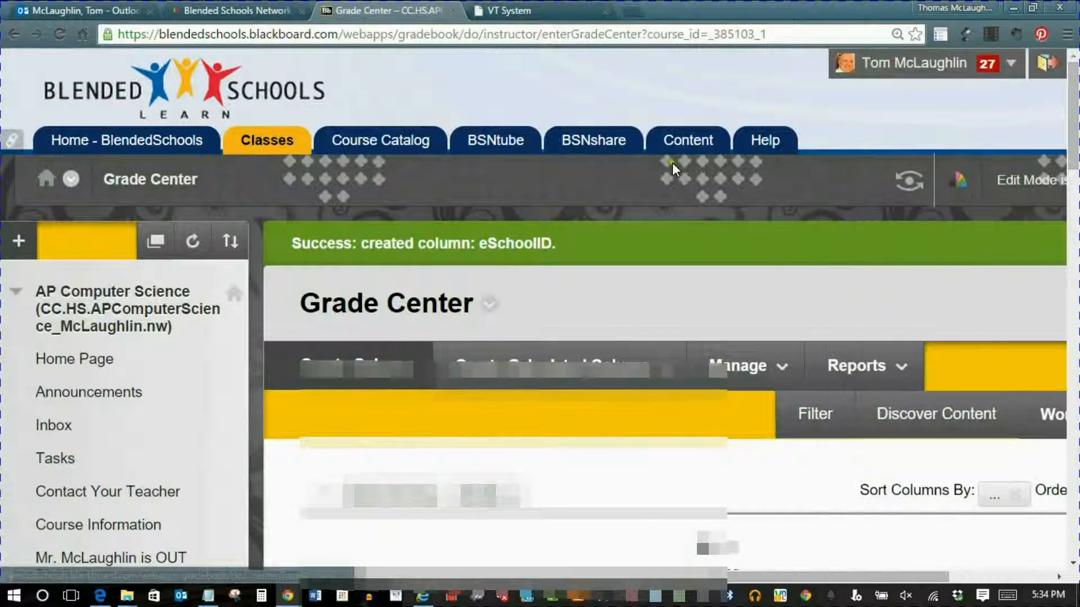
# Step: Sort the Grade Center columns by due date in ascending order
pyautogui.moveTo(1073, 162); pyautogui.dragTo(1072, 212)
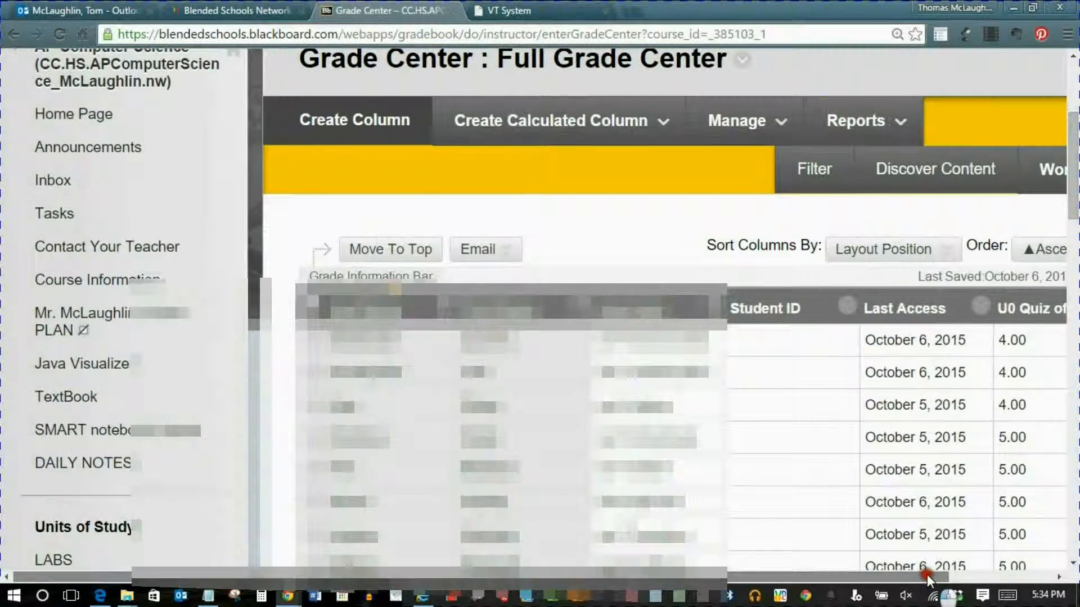
pyautogui.moveTo(927, 575); pyautogui.dragTo(1032, 575)
pyautogui.click(787, 249)
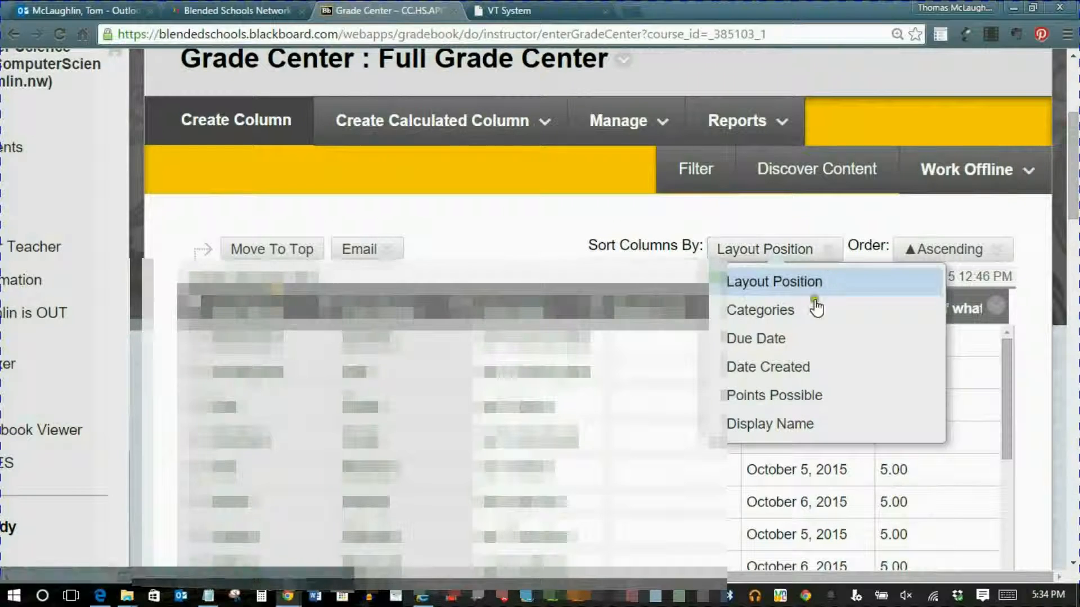
pyautogui.click(808, 335)
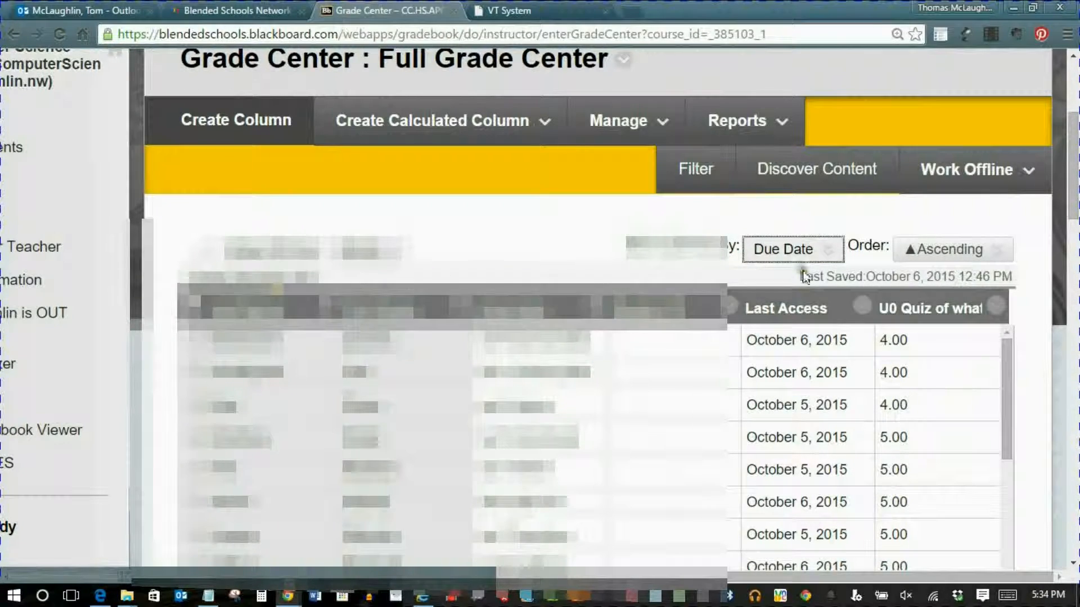
pyautogui.click(962, 257)
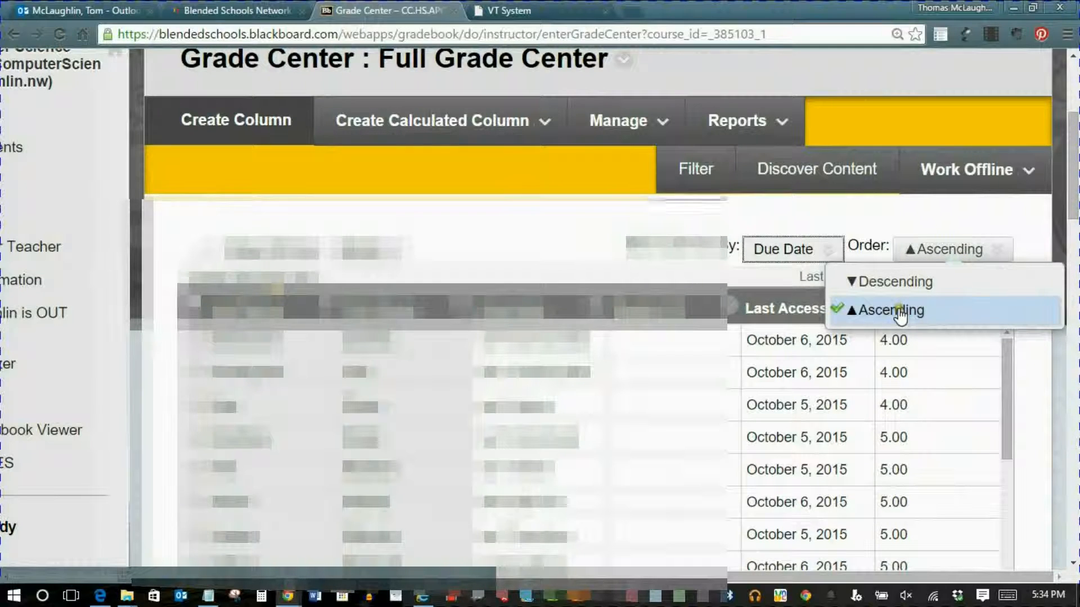
pyautogui.click(901, 315)
# Step: Try the descending column order and restore the ascending order
pyautogui.click(956, 258)
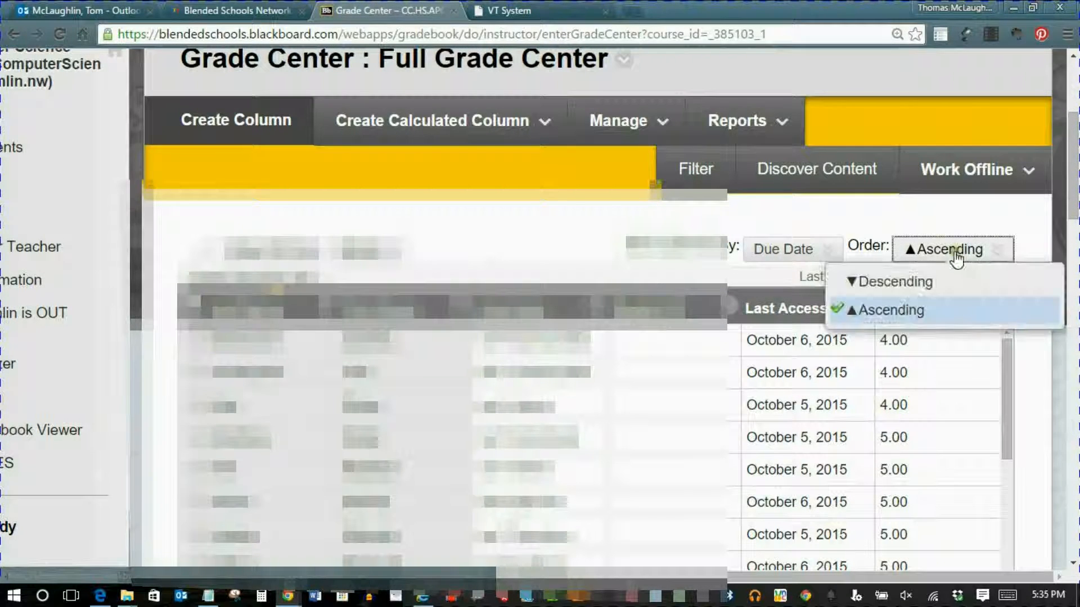
pyautogui.click(916, 283)
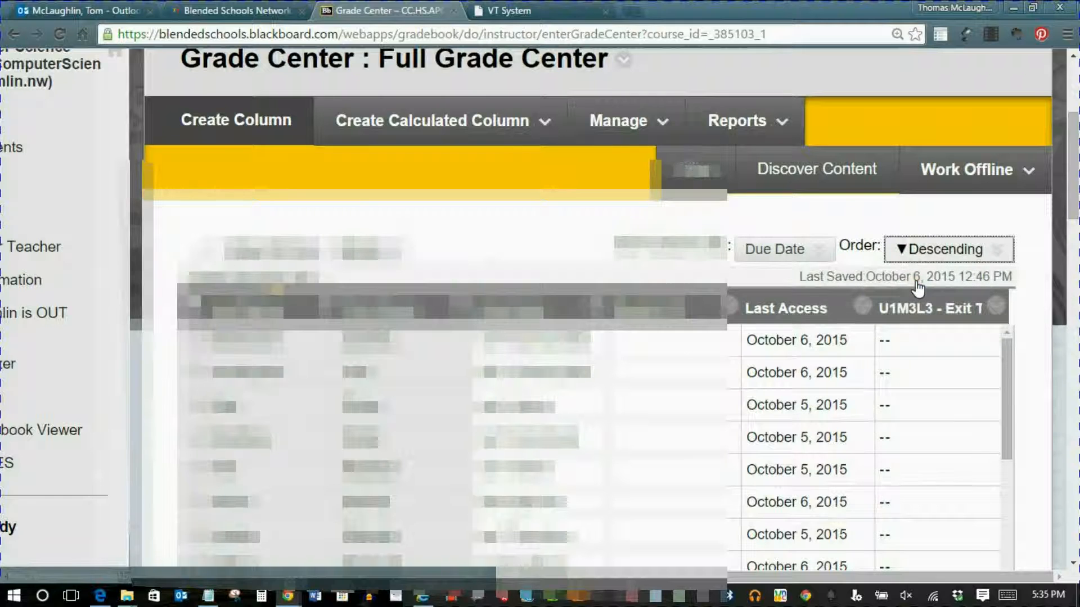
pyautogui.click(930, 252)
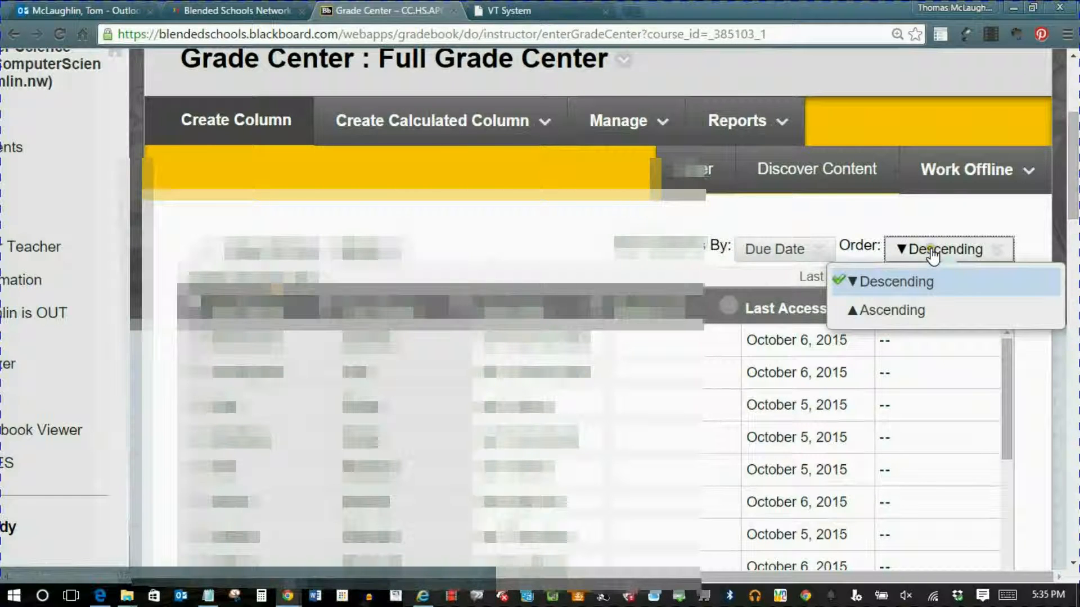
pyautogui.click(909, 311)
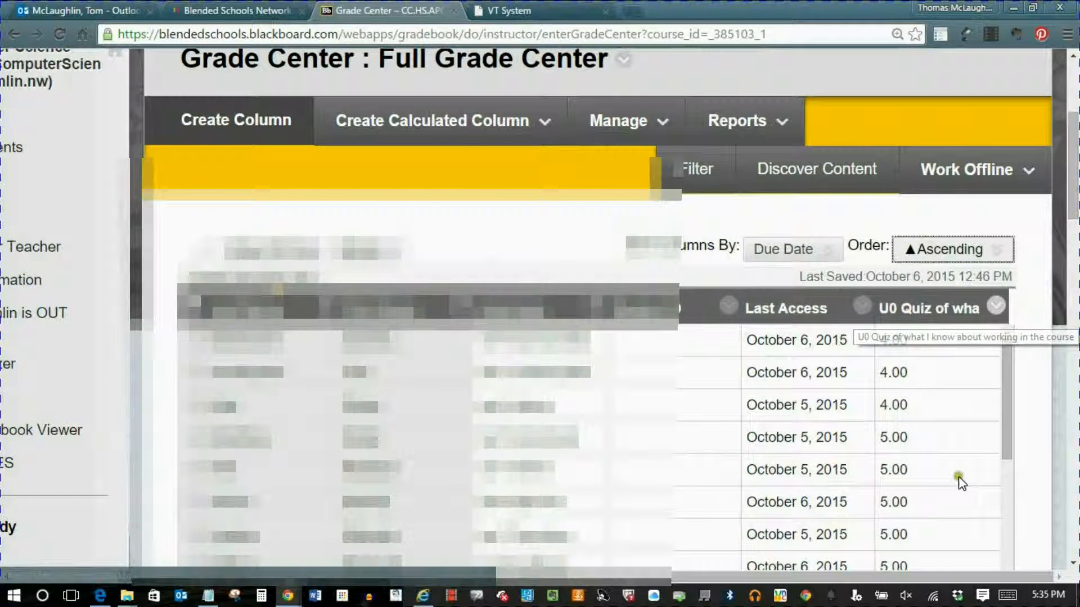
# Step: Locate the new ID column among the grade columns in the student grid
pyautogui.moveTo(1073, 195); pyautogui.dragTo(1075, 229)
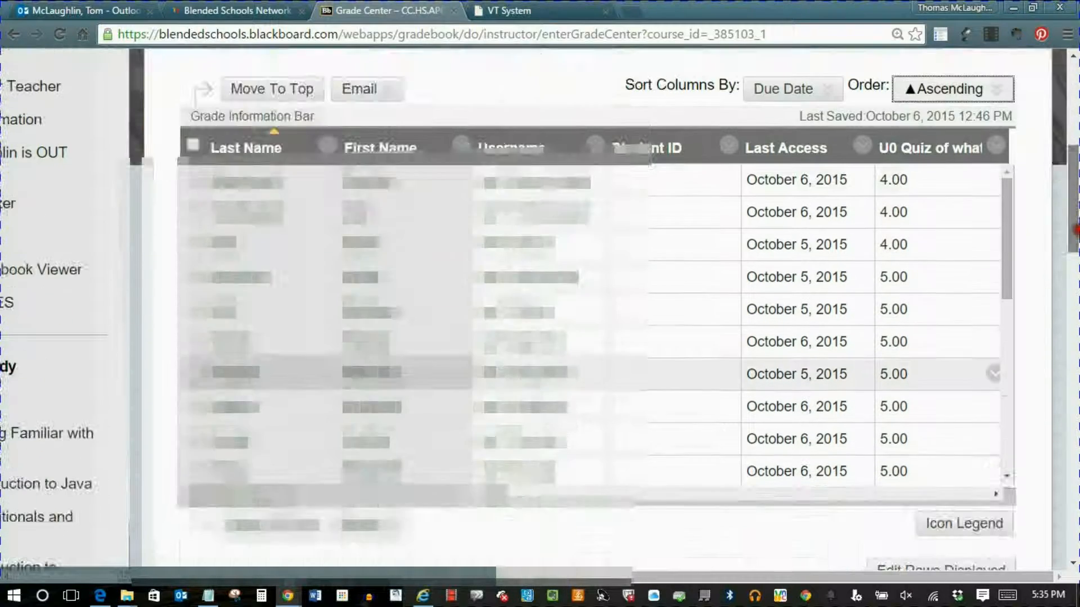
pyautogui.click(997, 492)
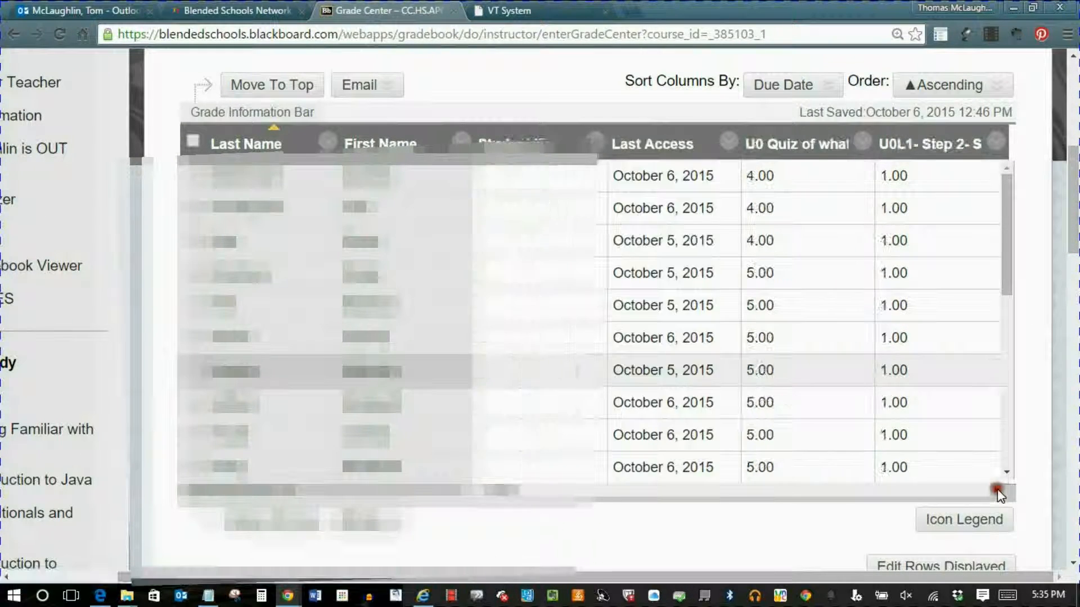
pyautogui.click(997, 493)
pyautogui.click(997, 493)
pyautogui.click(997, 492)
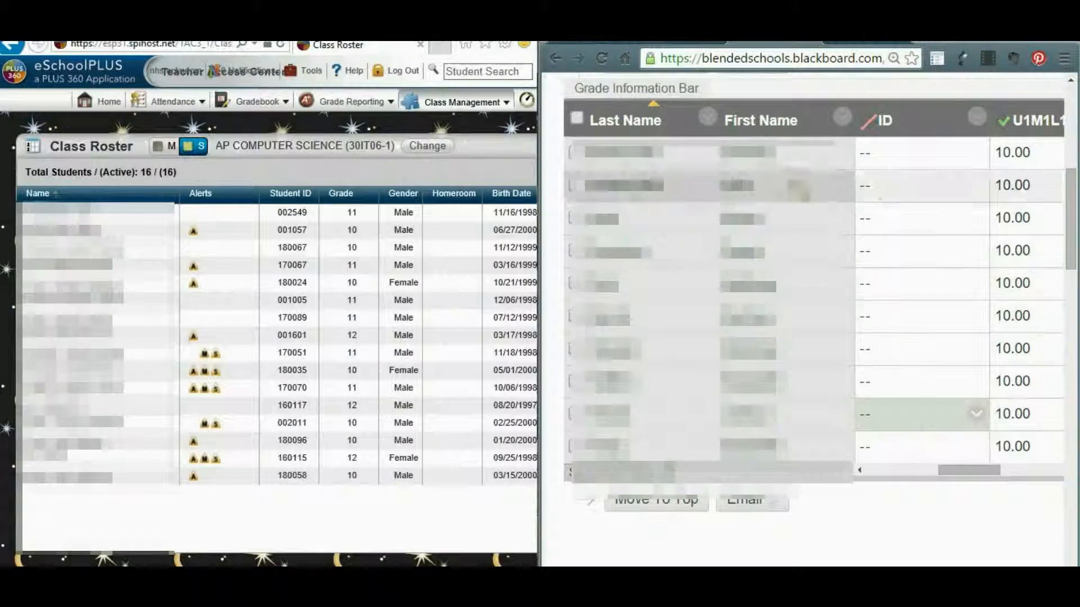
# Step: Enter and save the roster's eSchool IDs for the students in the second and third rows of the ID column
pyautogui.click(872, 194)
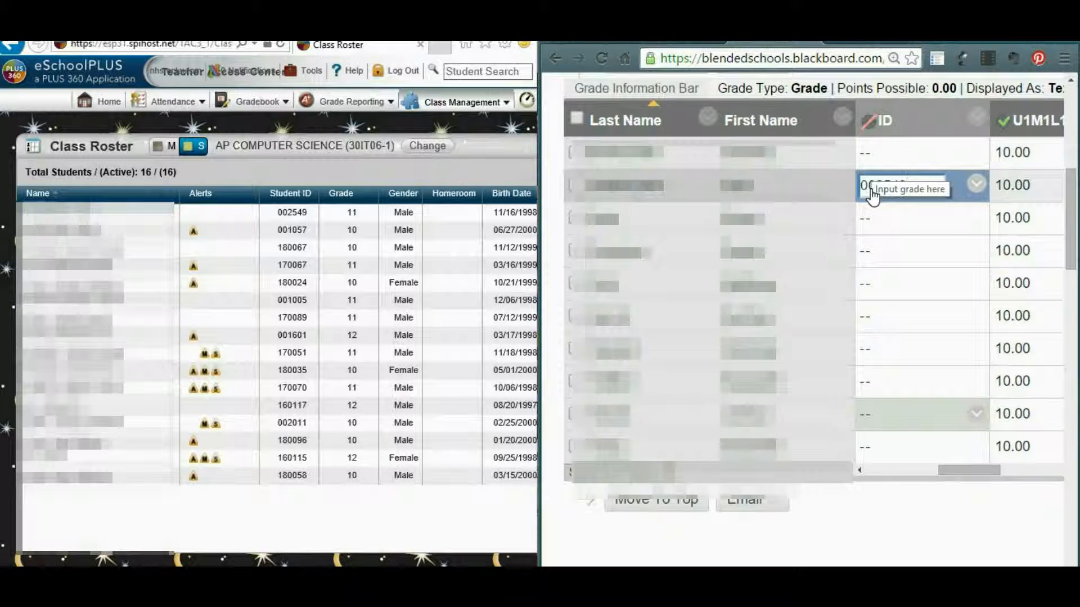
pyautogui.click(876, 223)
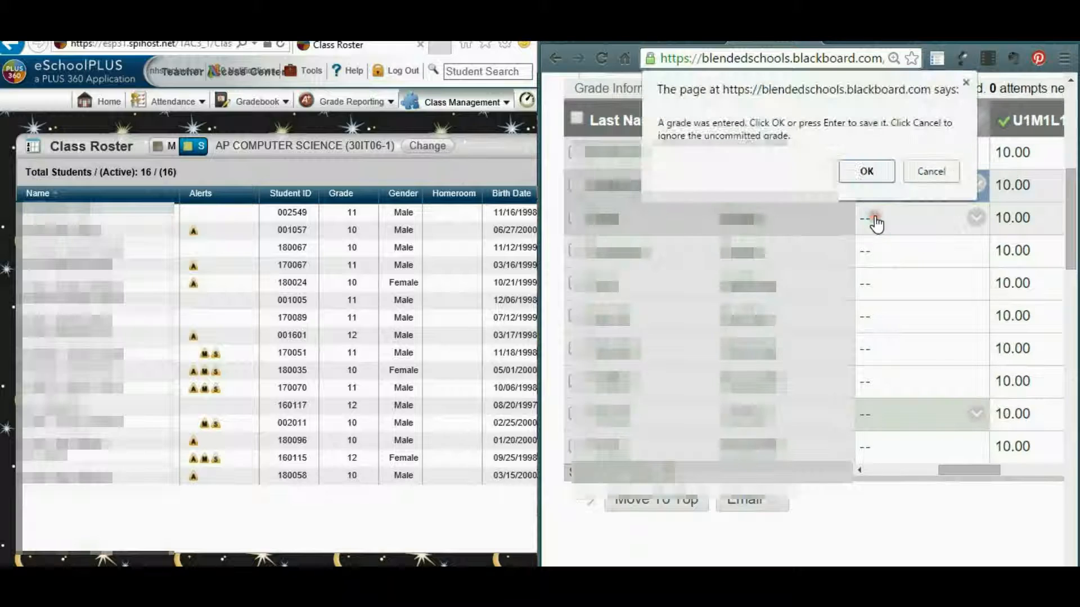
pyautogui.click(876, 168)
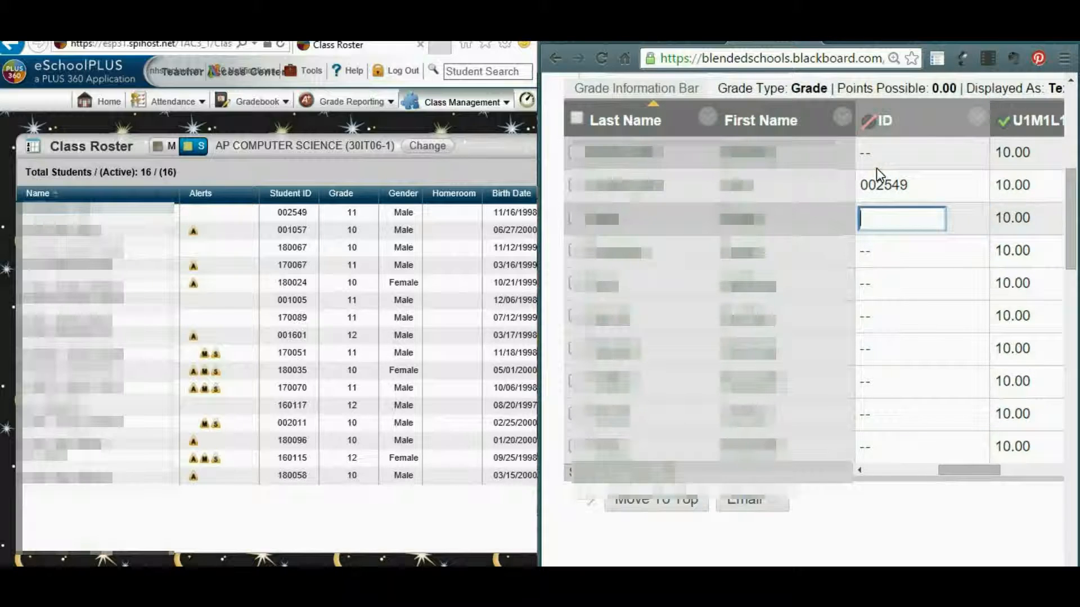
pyautogui.write('001057')
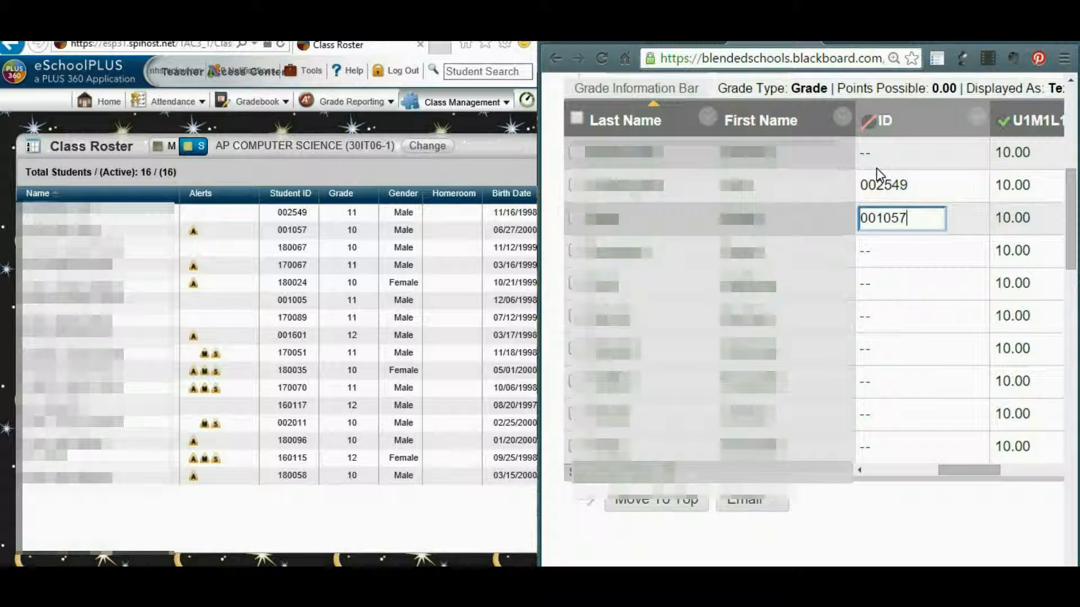
pyautogui.press('Return')
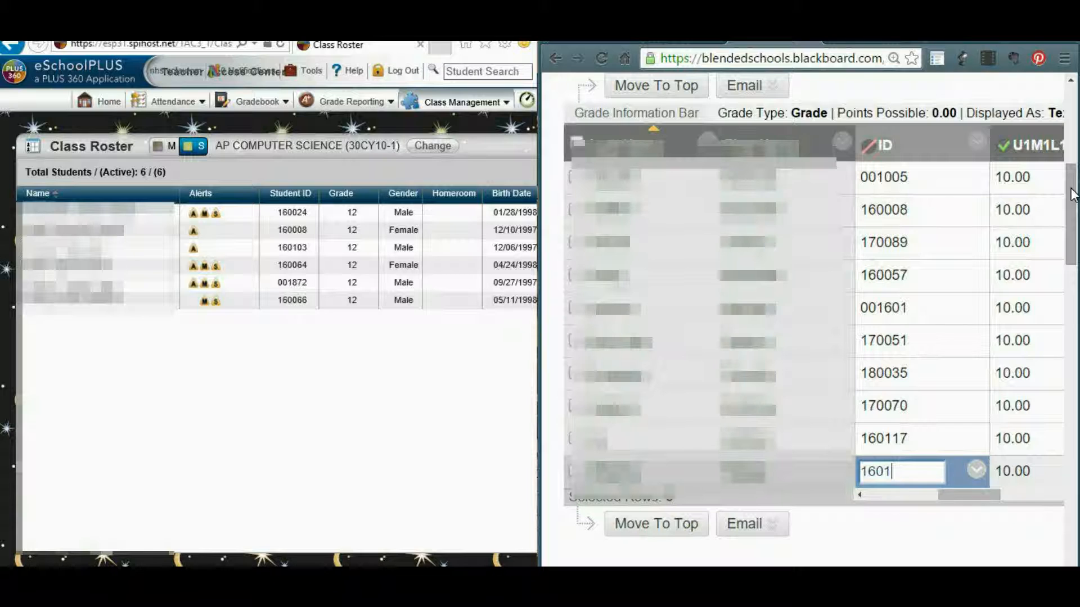
# Step: Fill in the remaining students' eSchool IDs down to the end of the ID column, matching them to the class rosters
pyautogui.press('Return')
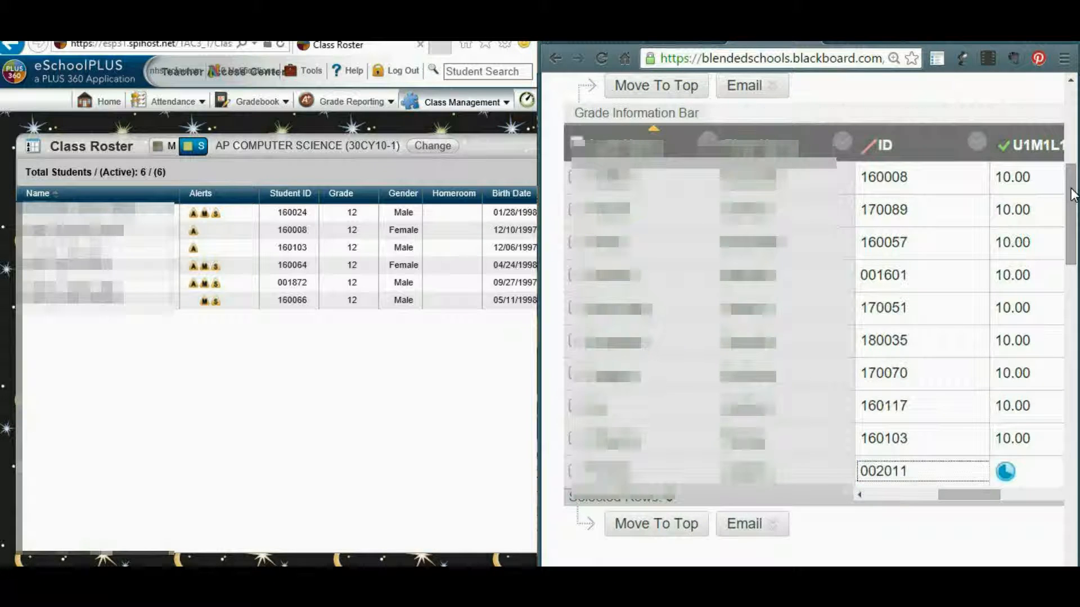
pyautogui.press('Return')
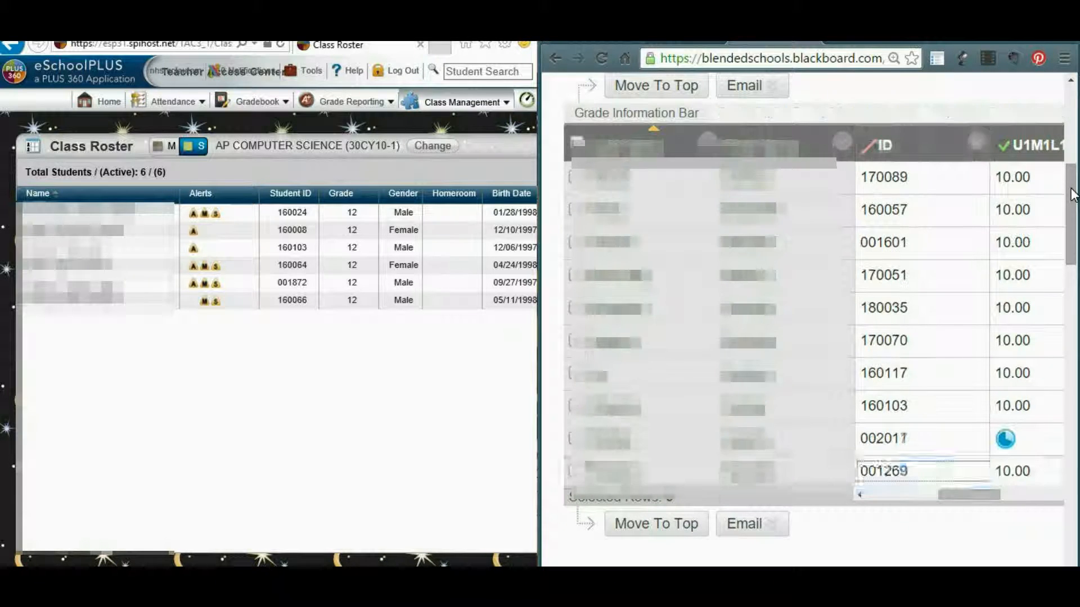
pyautogui.press('Return')
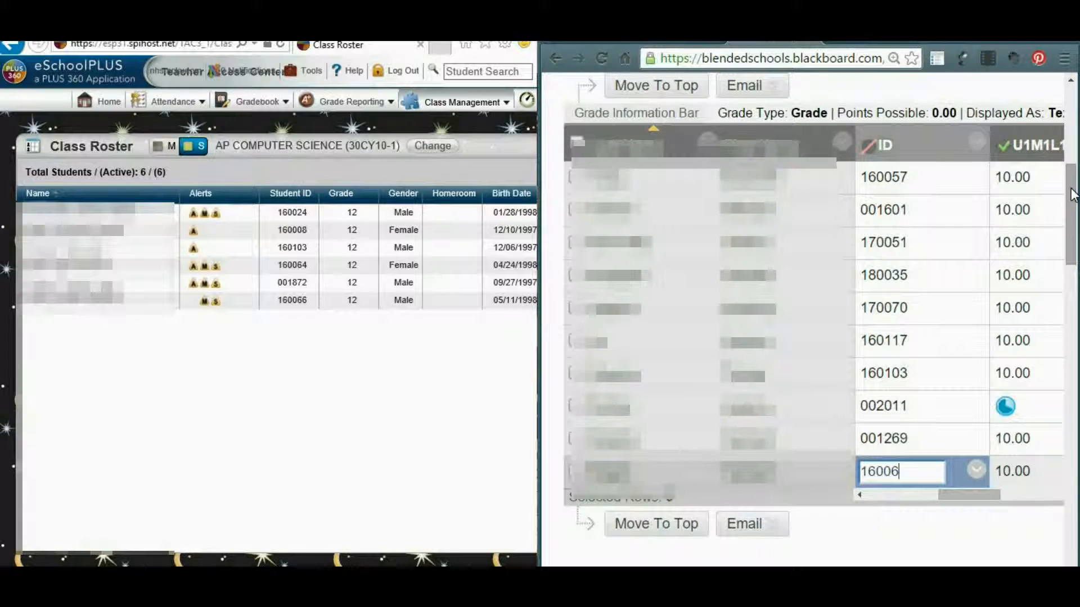
pyautogui.write('160064')
pyautogui.press('Return')
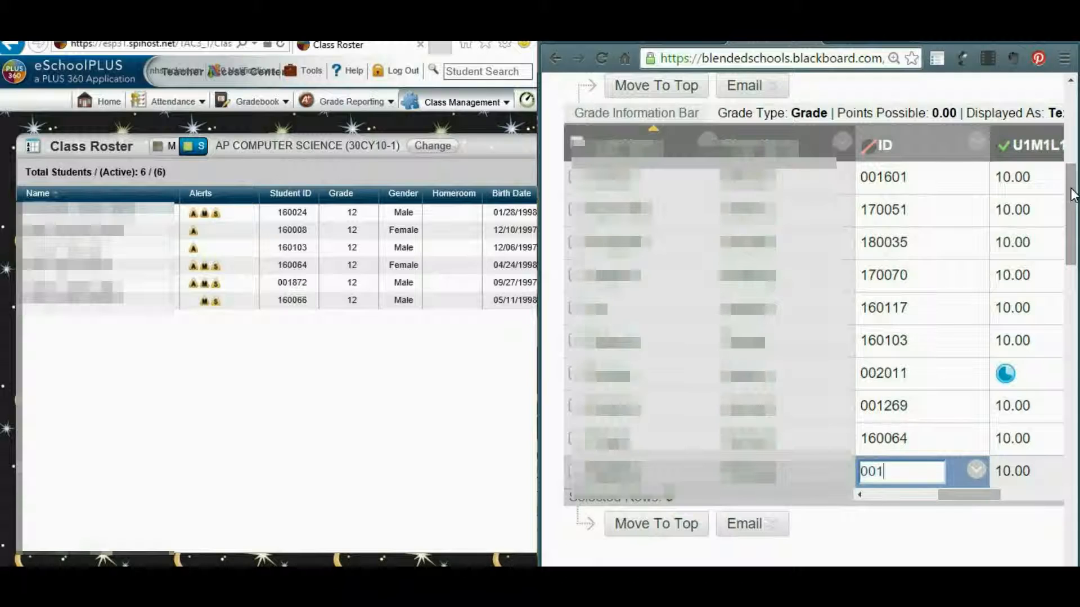
pyautogui.press('Return')
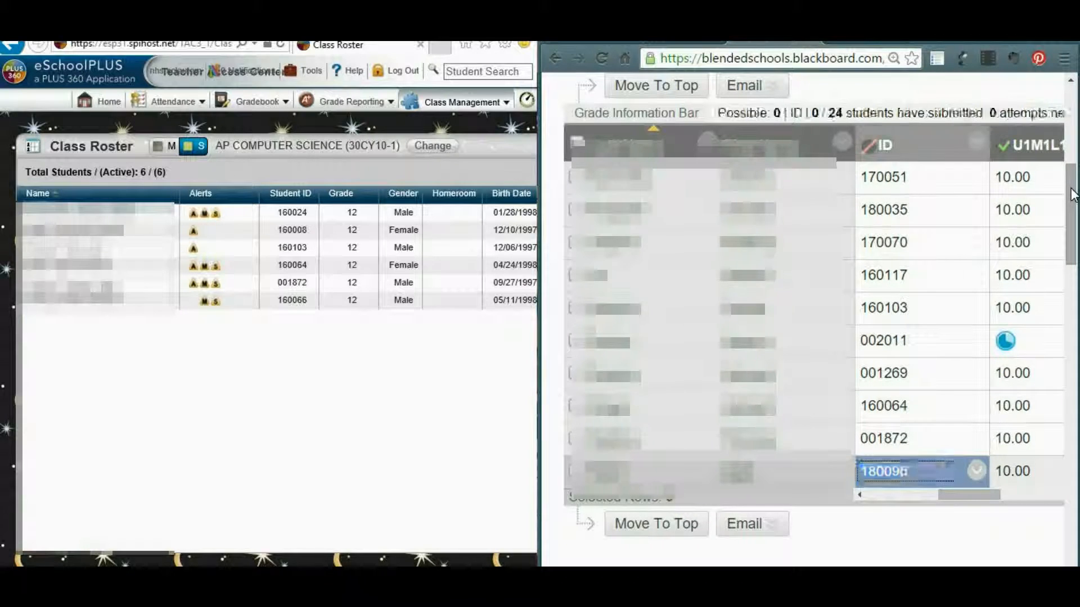
pyautogui.press('Return')
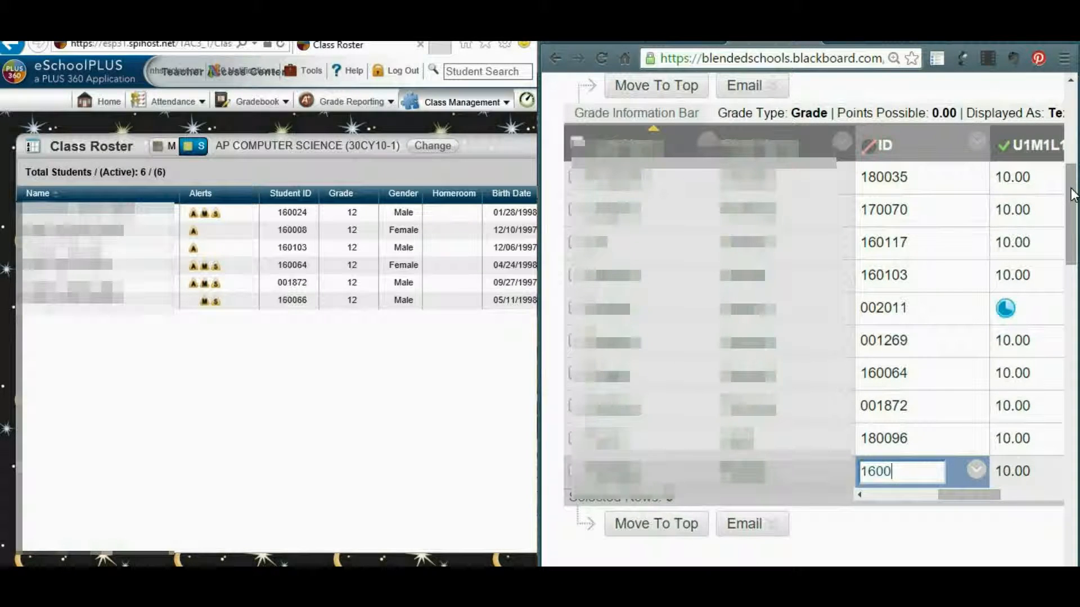
pyautogui.write('160066')
pyautogui.press('Return')
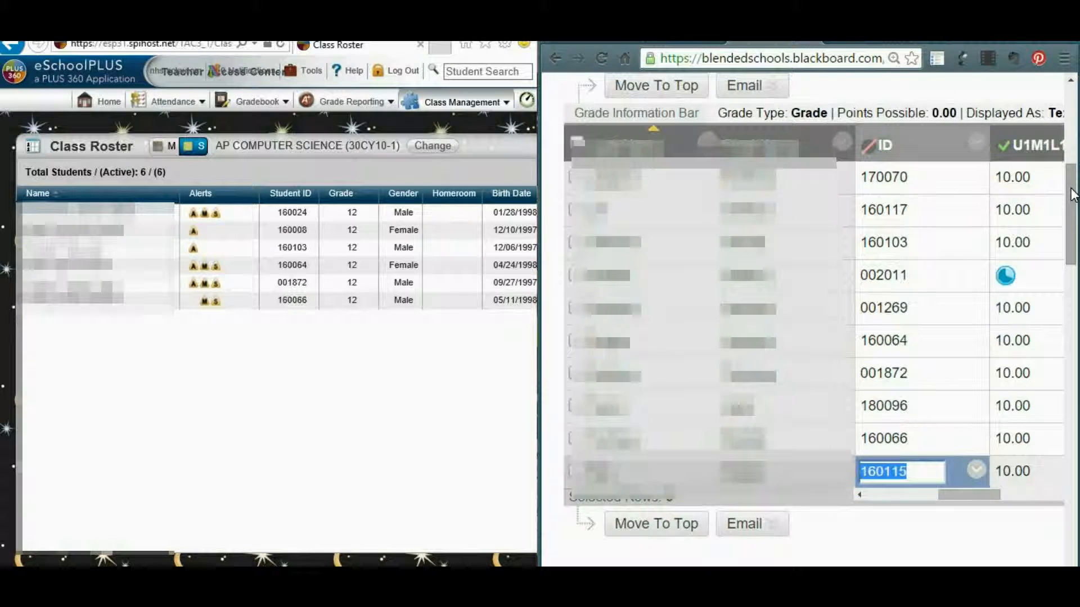
pyautogui.press('Return')
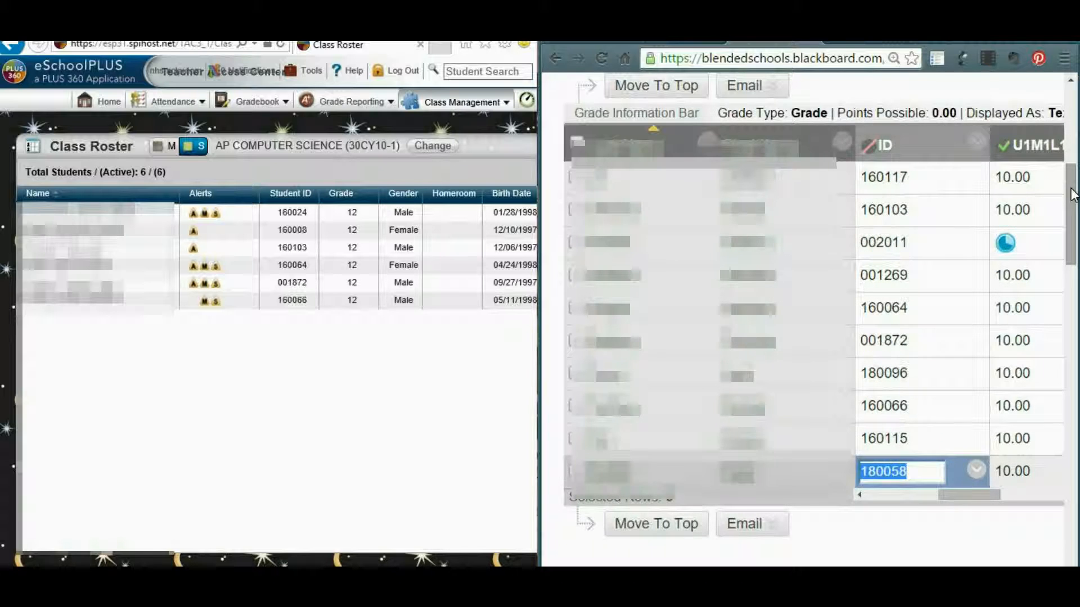
pyautogui.press('Return')
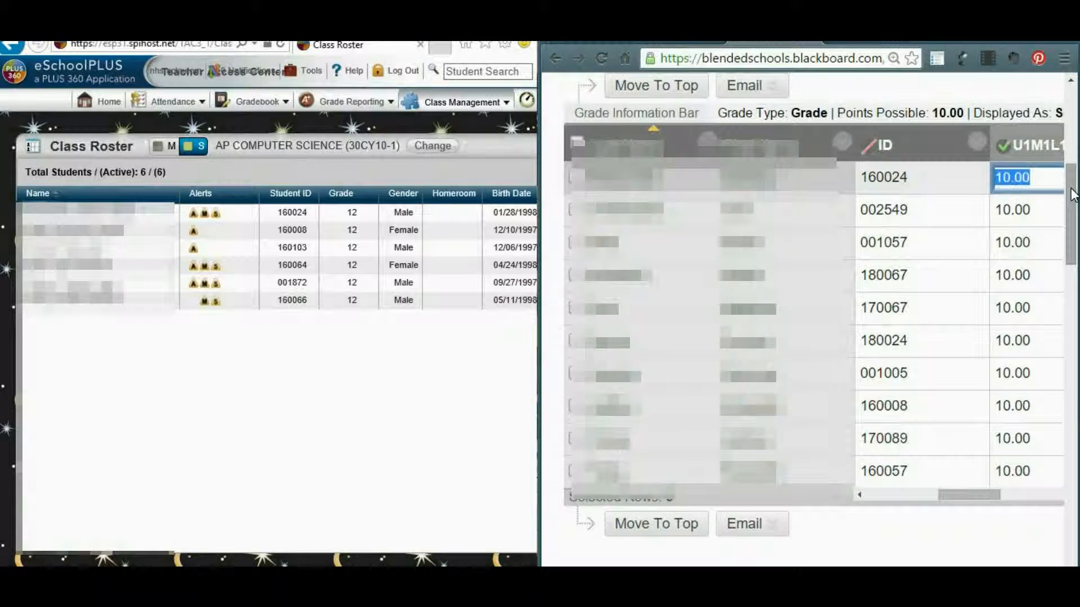
# Step: Go through the ID column from the first student downwards and check the entered IDs
pyautogui.hotkey('shift', 'Tab')
pyautogui.press('Return')
pyautogui.press('Return')
pyautogui.press('Return')
pyautogui.press('Return')
pyautogui.press('Return')
pyautogui.press('Return')
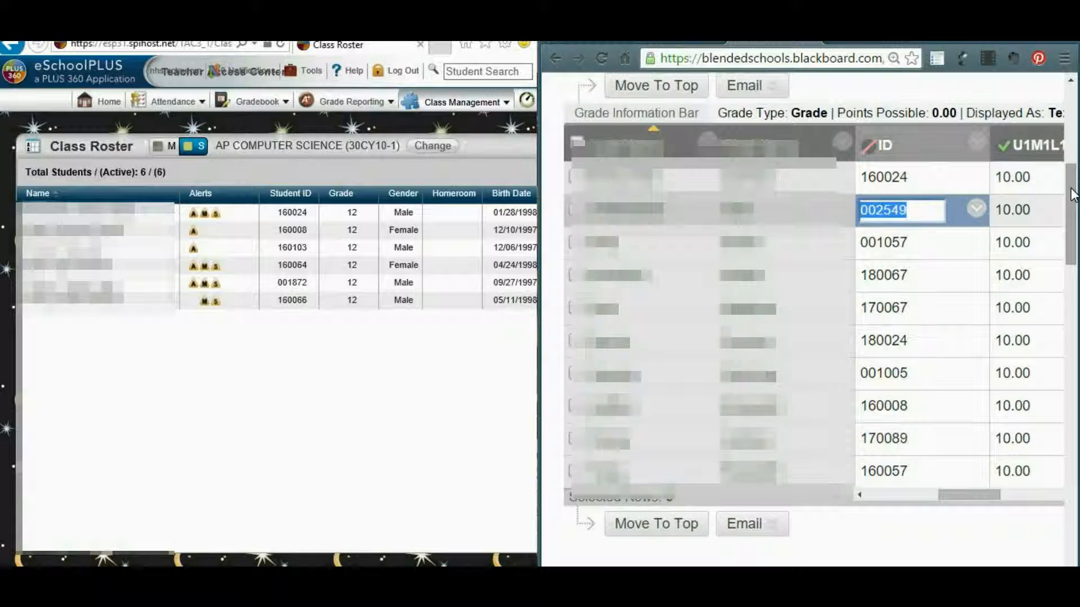
pyautogui.press('Return')
pyautogui.press('Return')
pyautogui.press('Return')
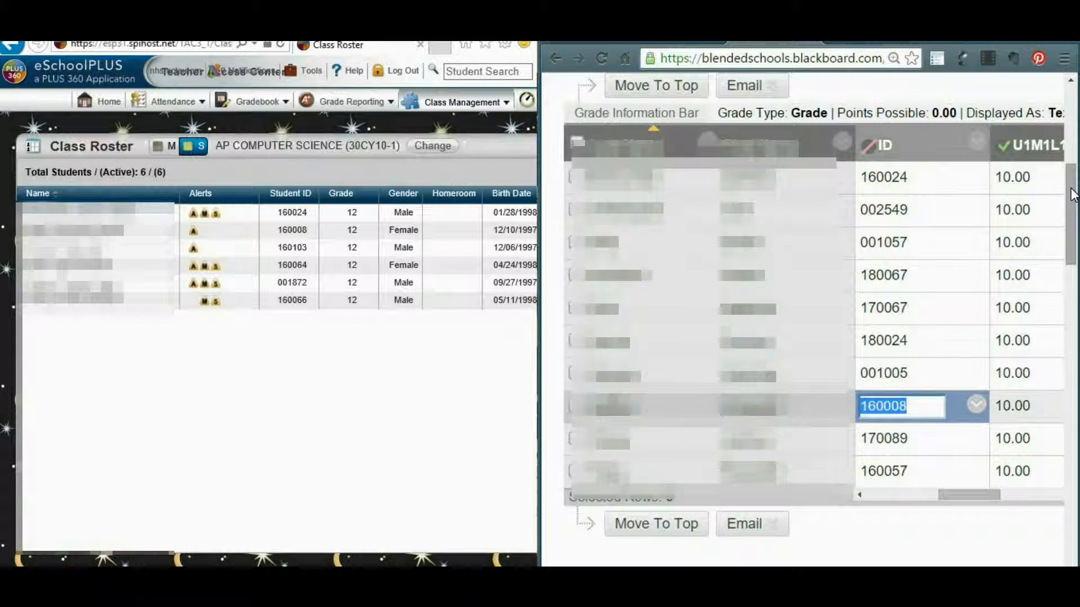
pyautogui.press('Return')
pyautogui.press('Return')
pyautogui.press('Return')
pyautogui.press('Return')
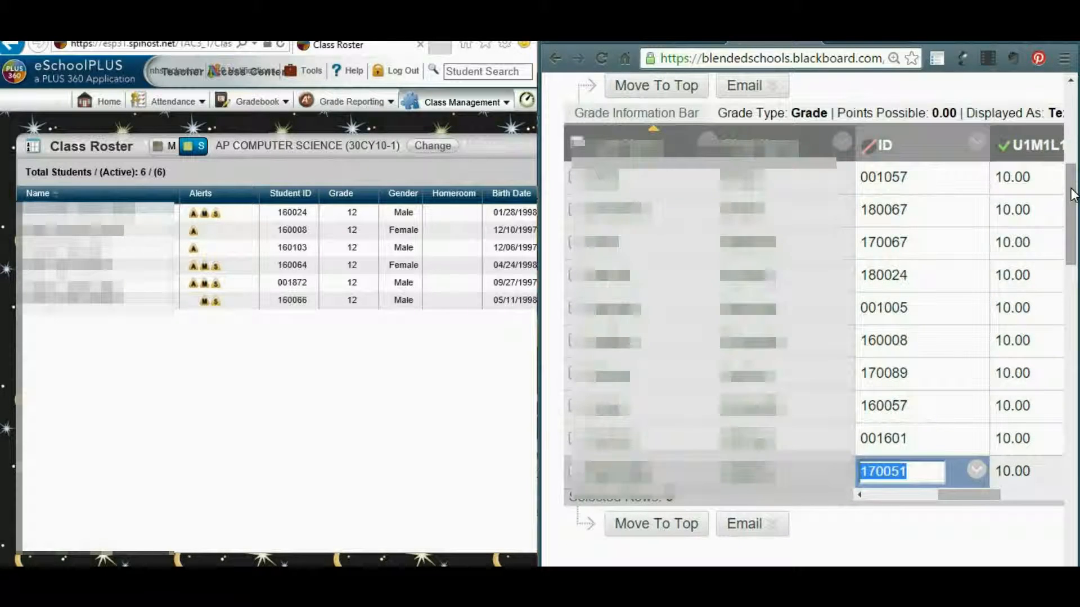
pyautogui.press('Return')
pyautogui.press('Return')
pyautogui.press('Return')
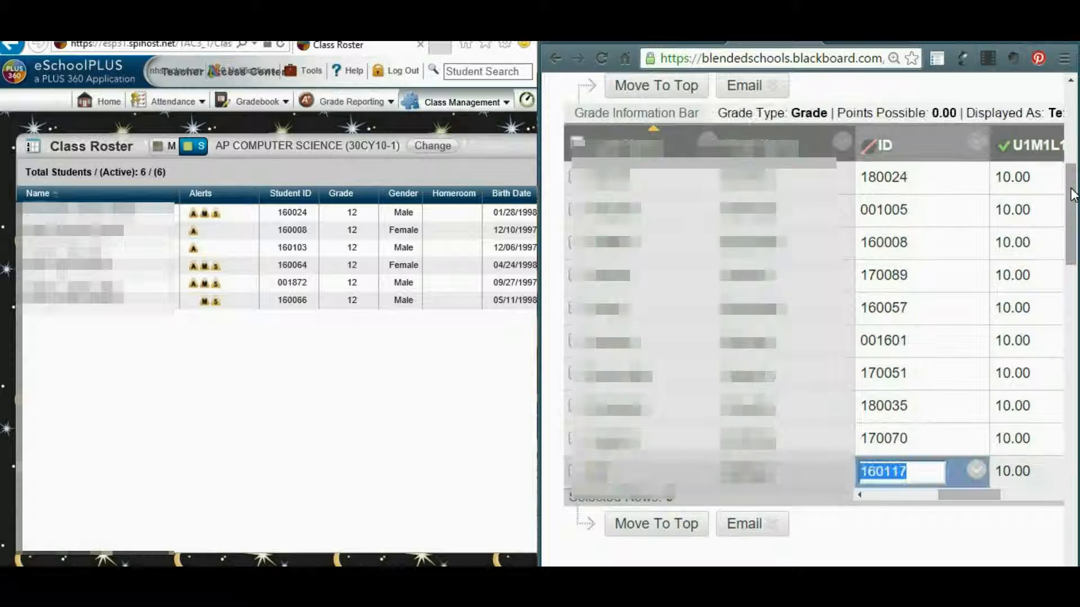
pyautogui.press('Down')
pyautogui.press('Down')
pyautogui.press('Down')
pyautogui.press('Down')
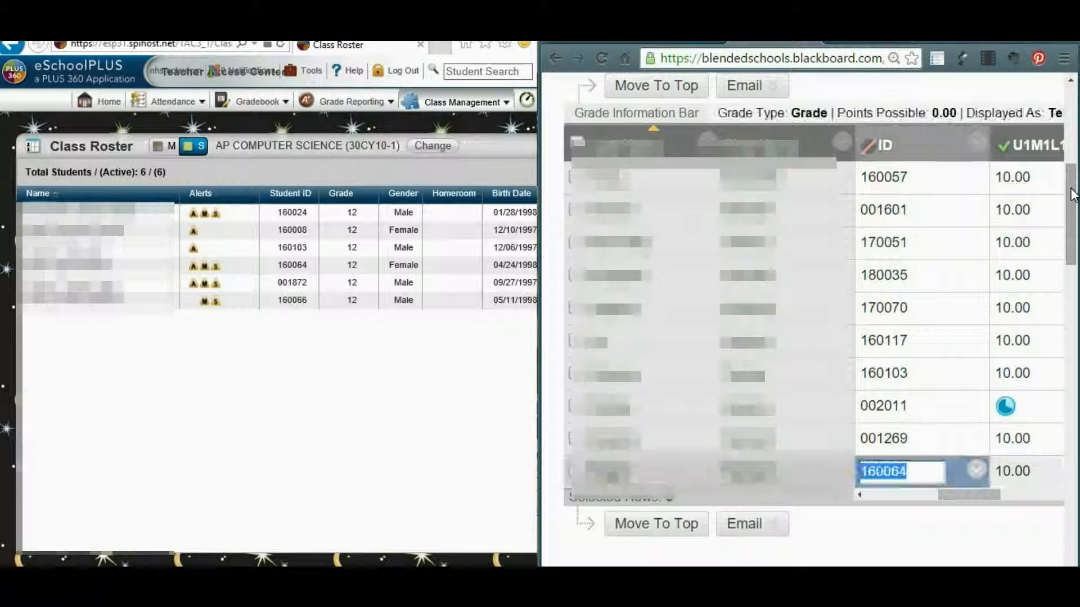
pyautogui.press('Down')
pyautogui.press('Down')
pyautogui.press('Down')
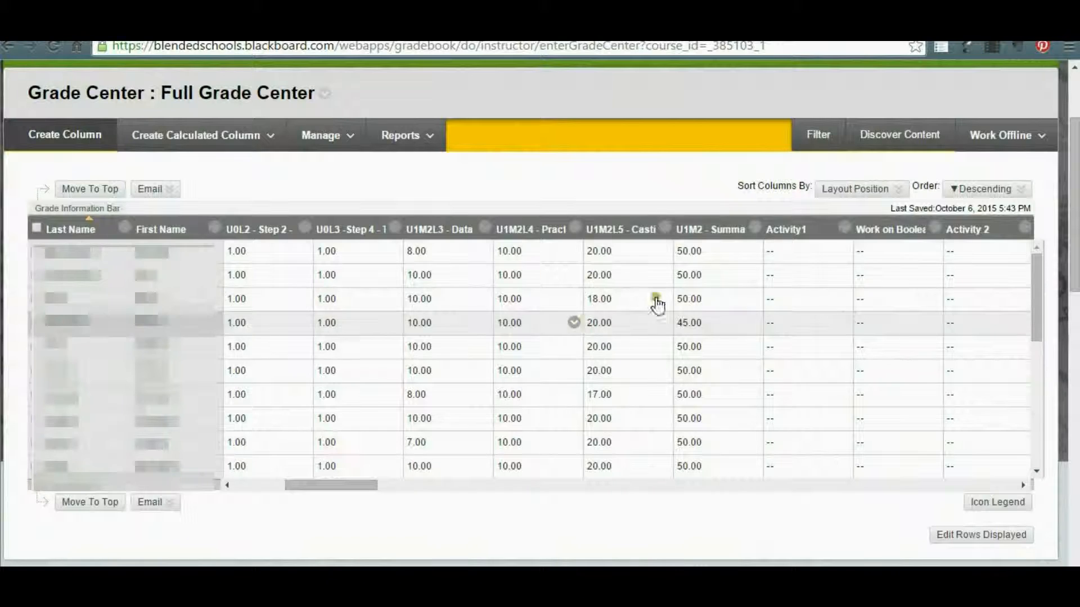
# Step: Open the options for downloading the Grade Center data to work offline
pyautogui.click(988, 138)
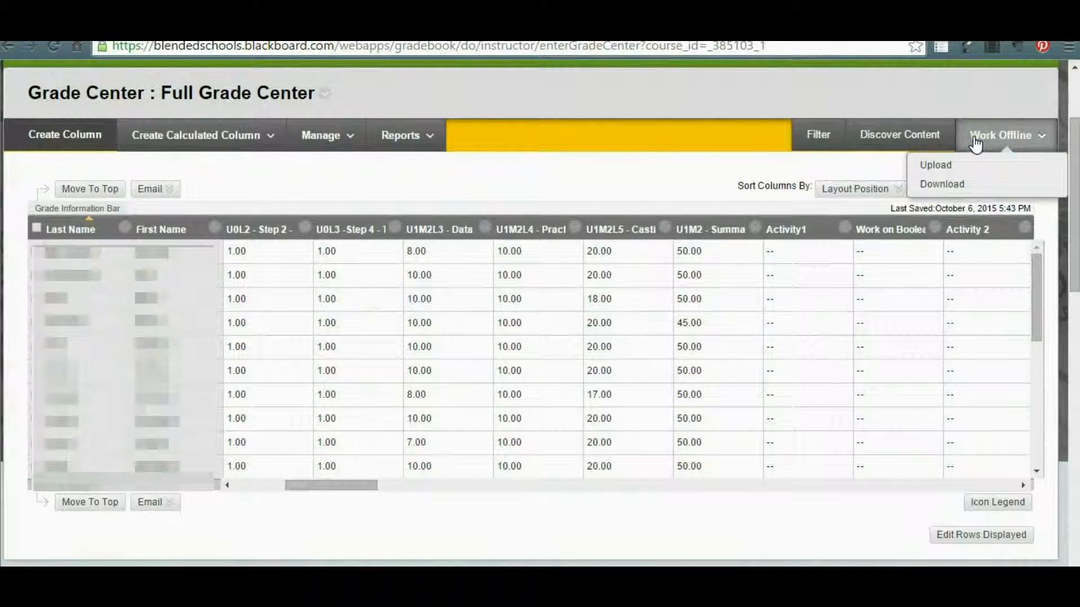
pyautogui.moveTo(988, 148)
pyautogui.click(955, 185)
pyautogui.click(950, 183)
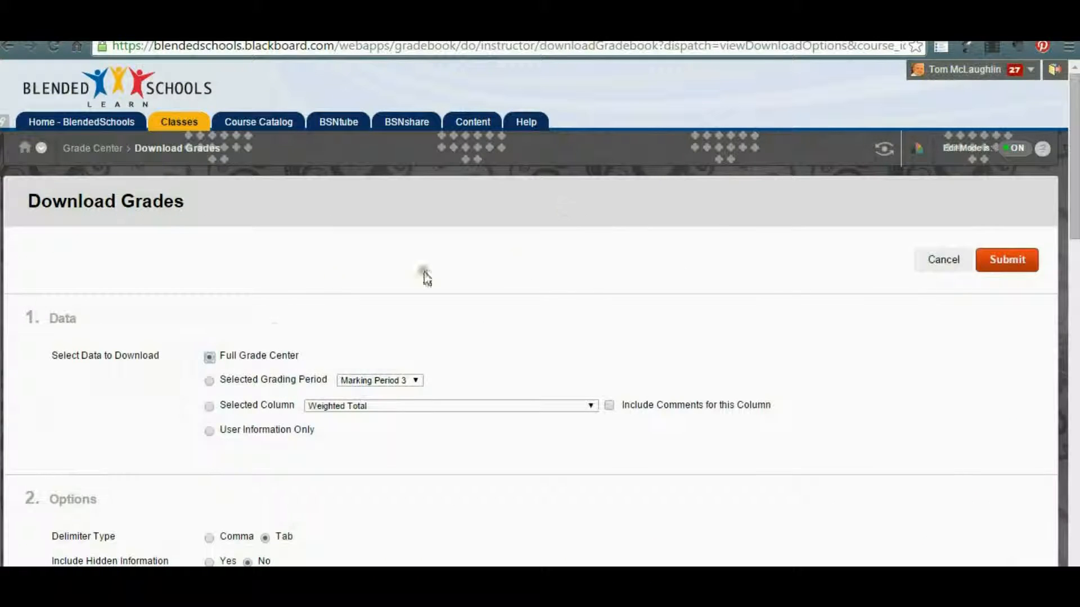
# Step: Choose the Full Grade Center data with Comma as the delimiter type and submit the download request
pyautogui.click(230, 351)
pyautogui.moveTo(1075, 200); pyautogui.dragTo(1074, 313)
pyautogui.click(209, 159)
pyautogui.click(210, 160)
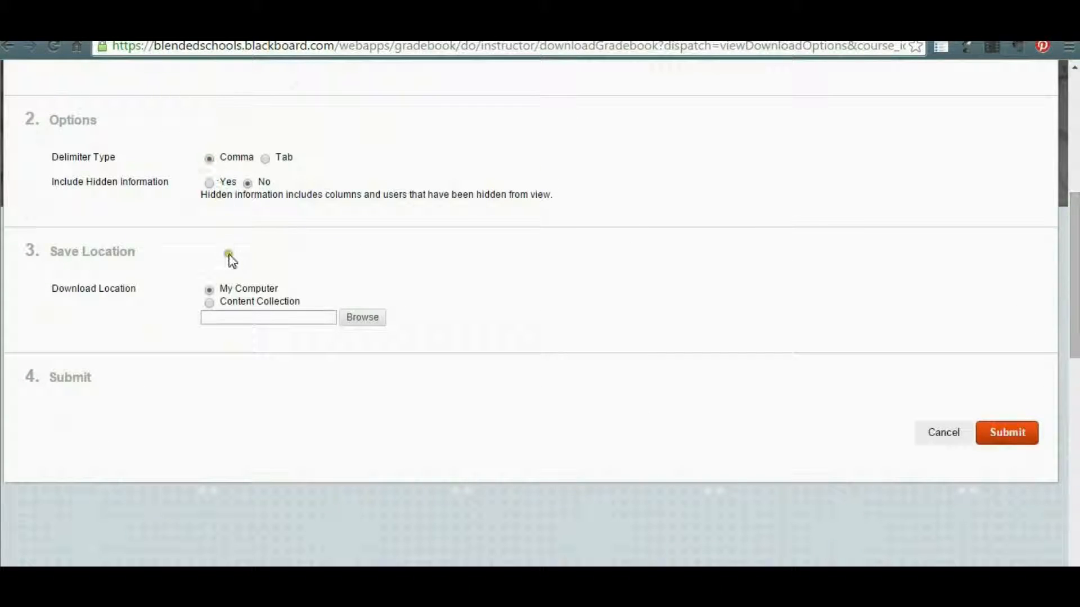
pyautogui.click(1011, 436)
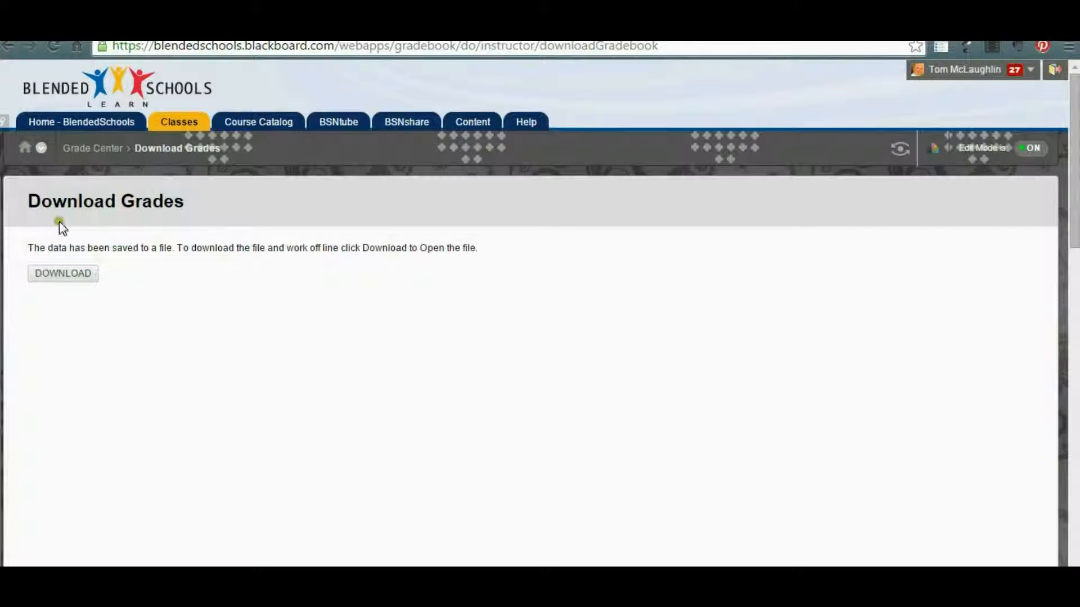
# Step: Download the grades file and save it as CSV in the AP Computer Science course's StudentResults2015-16 > Q1 folder
pyautogui.click(64, 276)
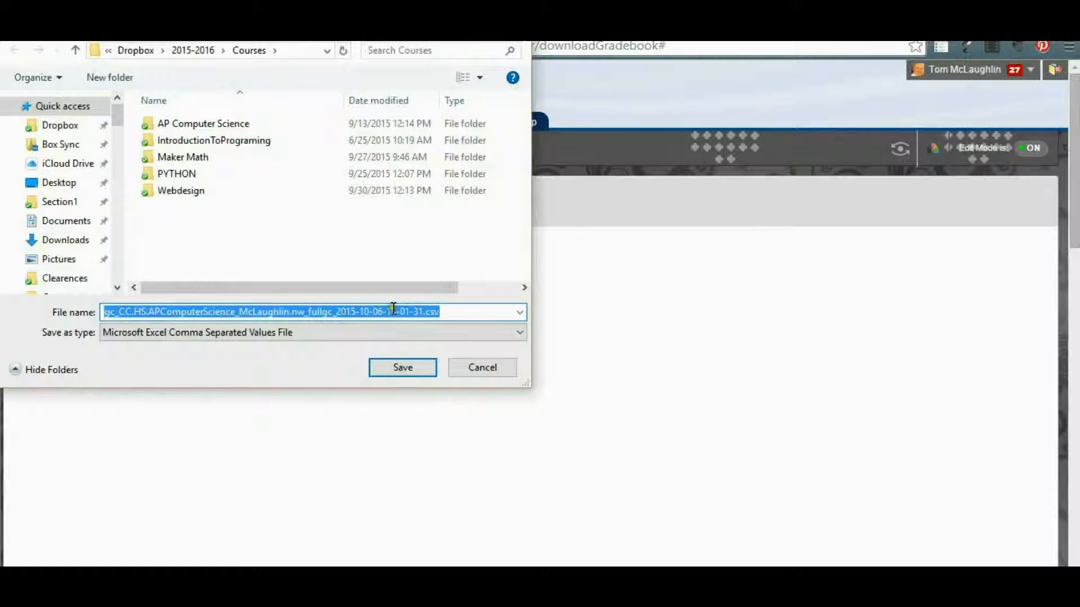
pyautogui.doubleClick(195, 126)
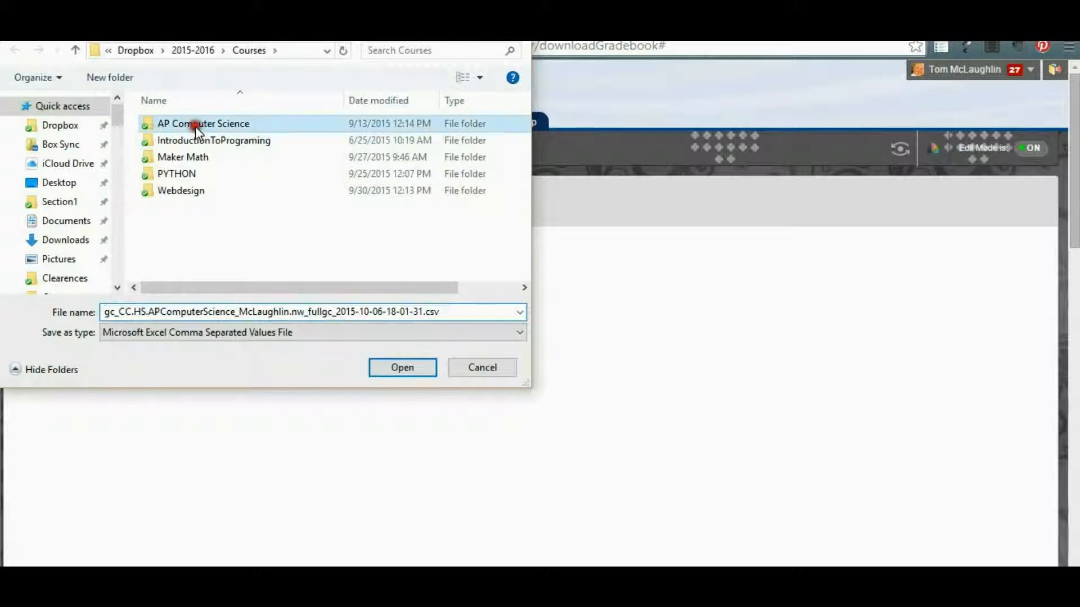
pyautogui.click(197, 224)
pyautogui.doubleClick(196, 222)
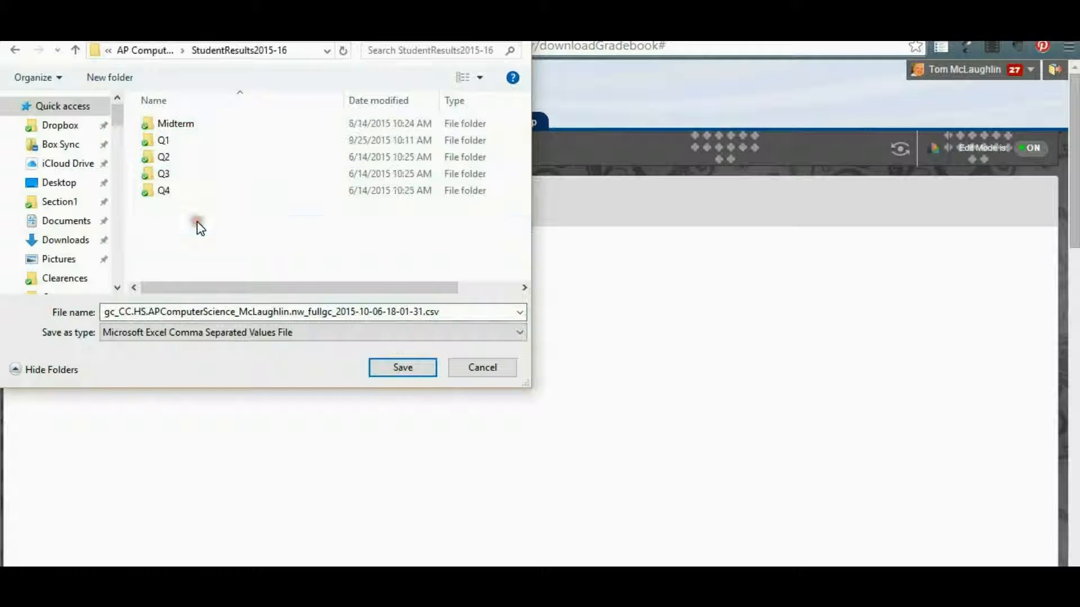
pyautogui.doubleClick(163, 141)
pyautogui.click(180, 144)
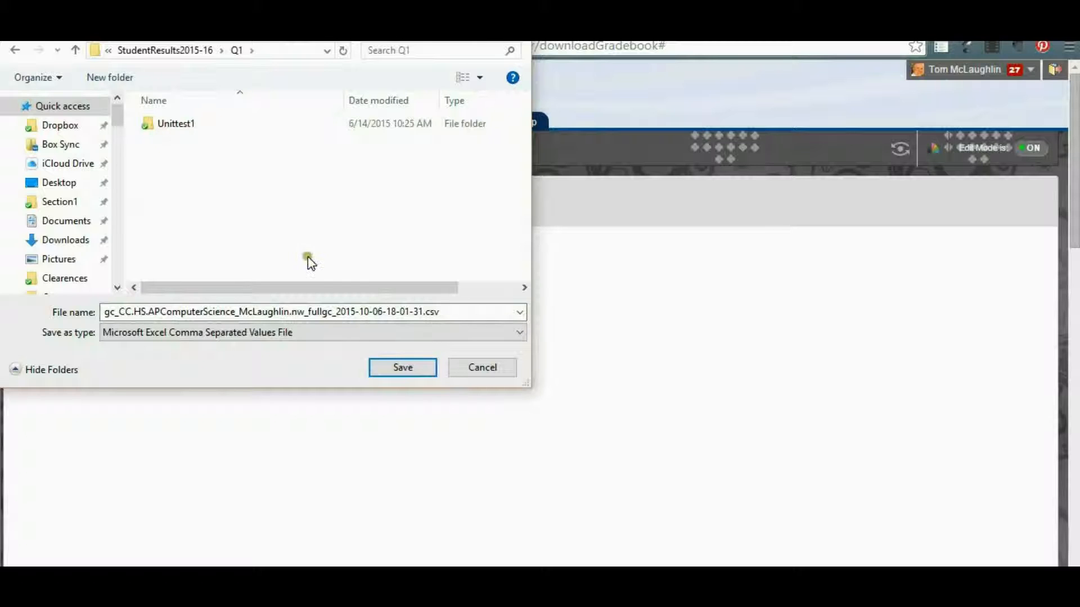
pyautogui.click(420, 312)
pyautogui.click(420, 312)
pyautogui.click(416, 367)
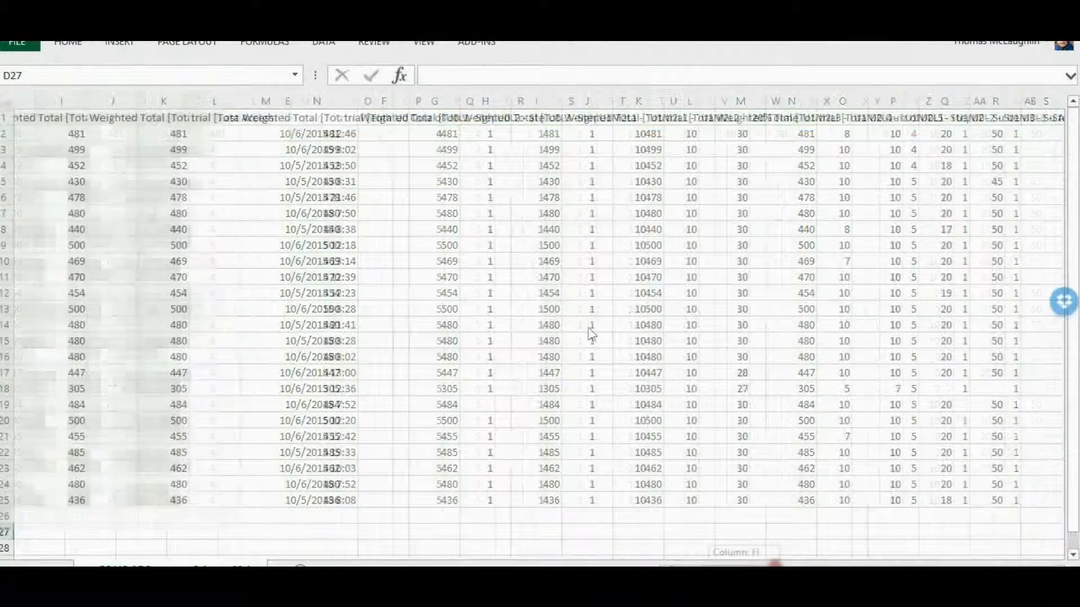
# Step: Format the ID column BZ with the custom number format 000000
pyautogui.moveTo(775, 563); pyautogui.dragTo(1008, 550)
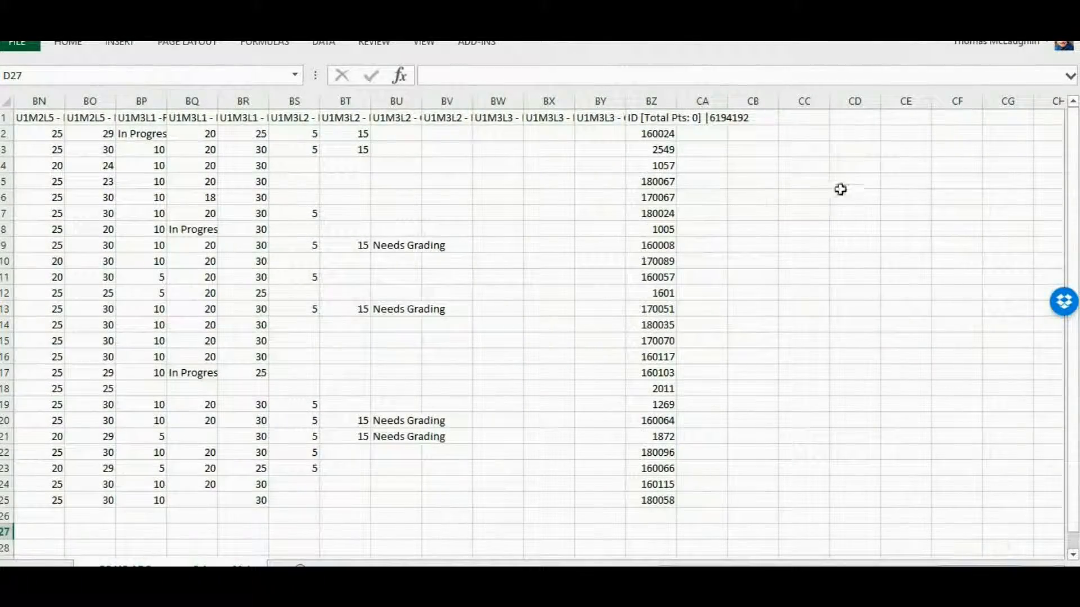
pyautogui.click(656, 101)
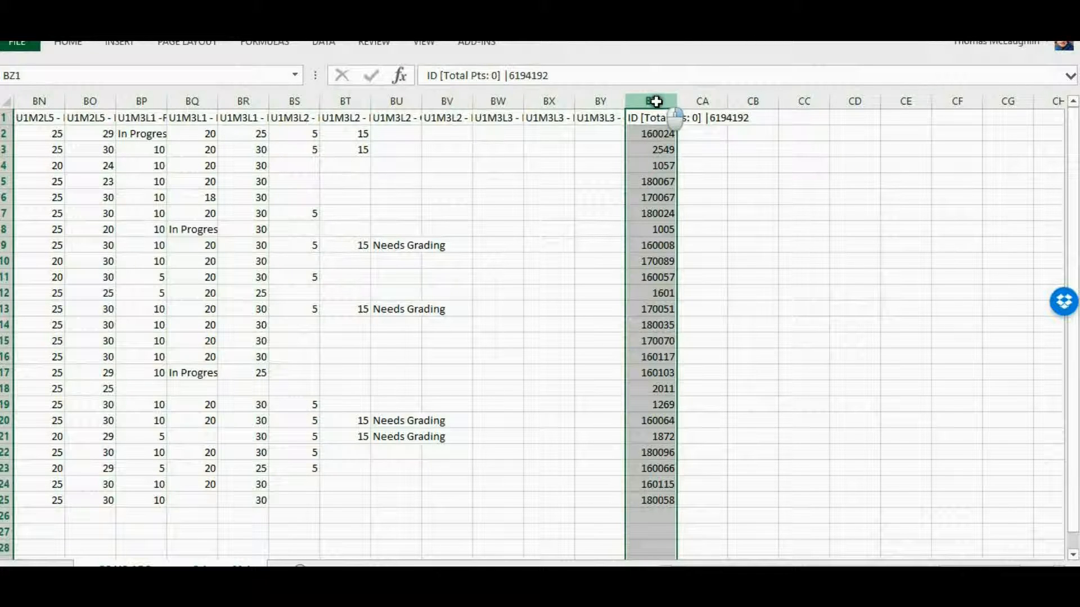
pyautogui.rightClick(656, 101)
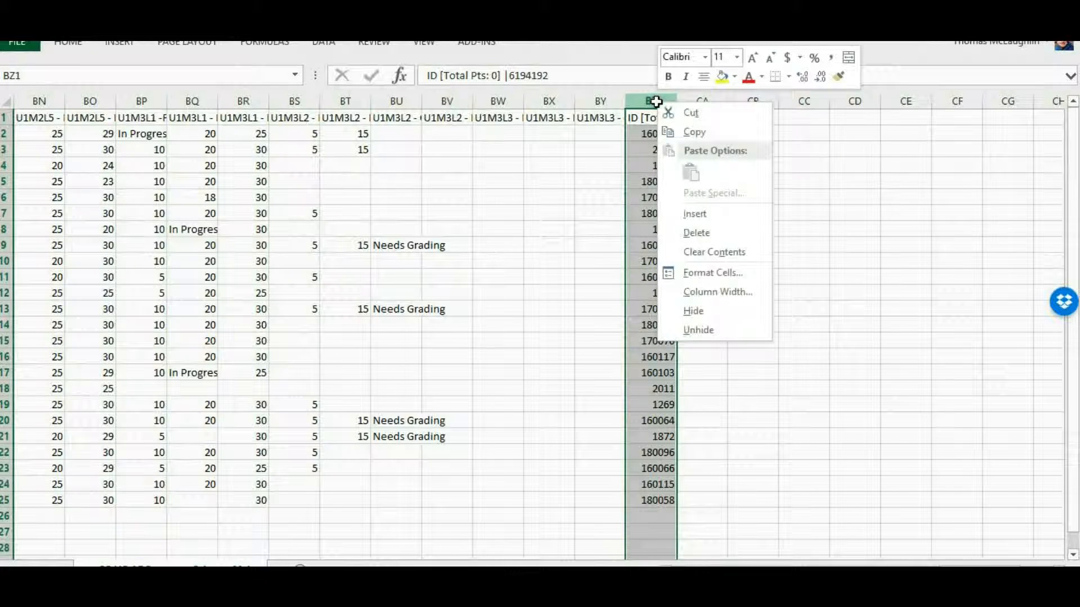
pyautogui.click(703, 271)
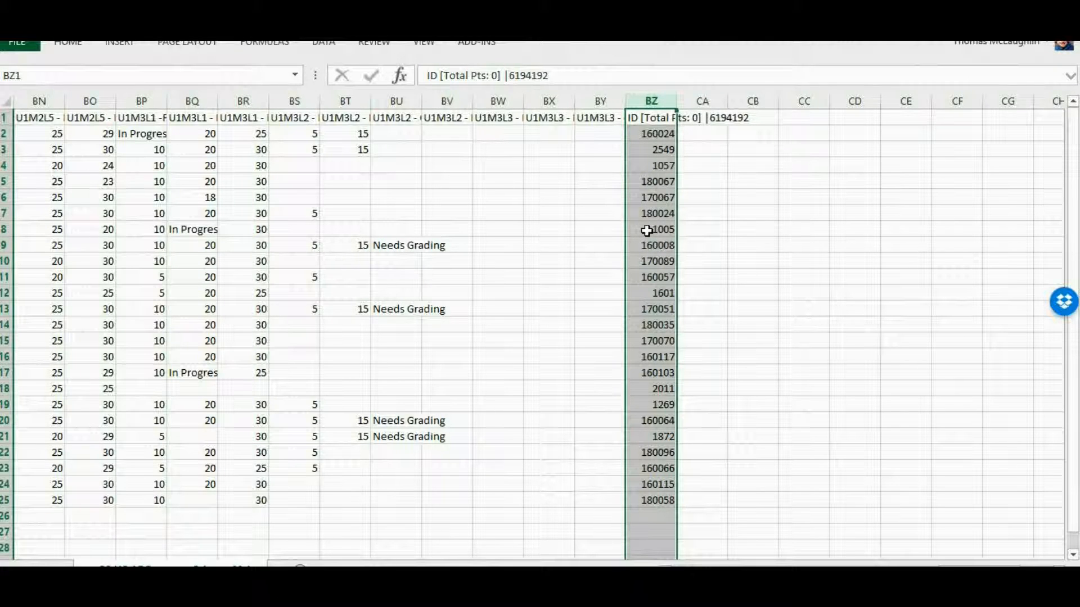
pyautogui.hotkey('ctrl', '1')
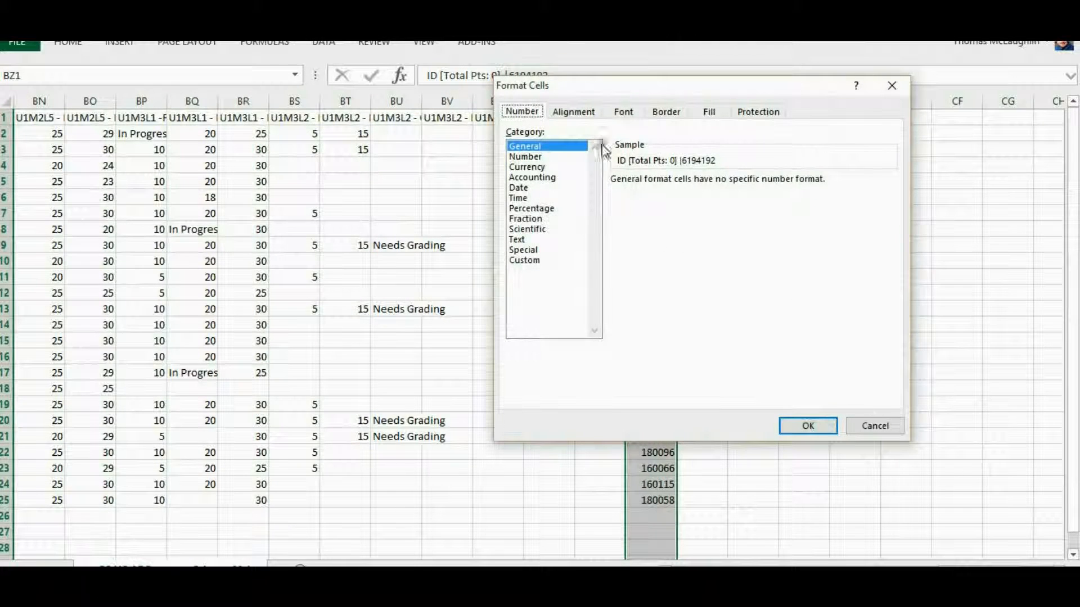
pyautogui.click(535, 260)
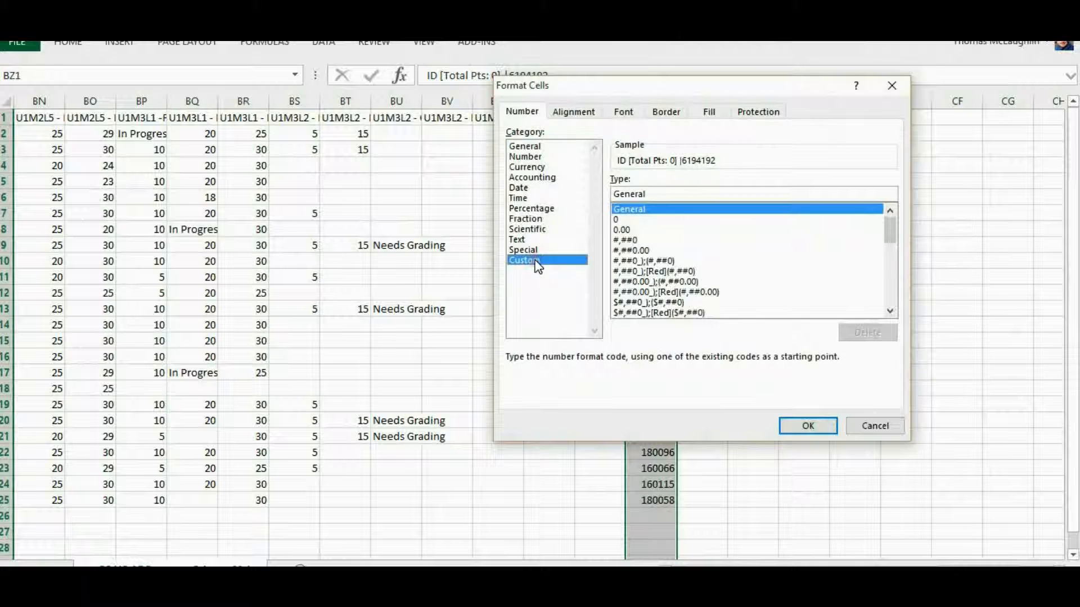
pyautogui.doubleClick(650, 193)
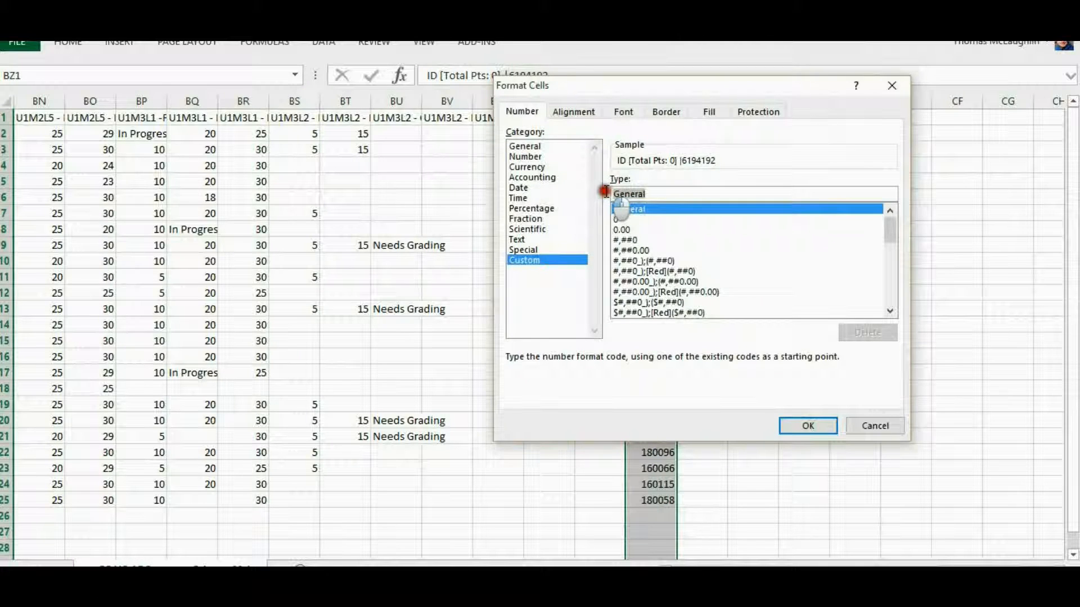
pyautogui.write('000000')
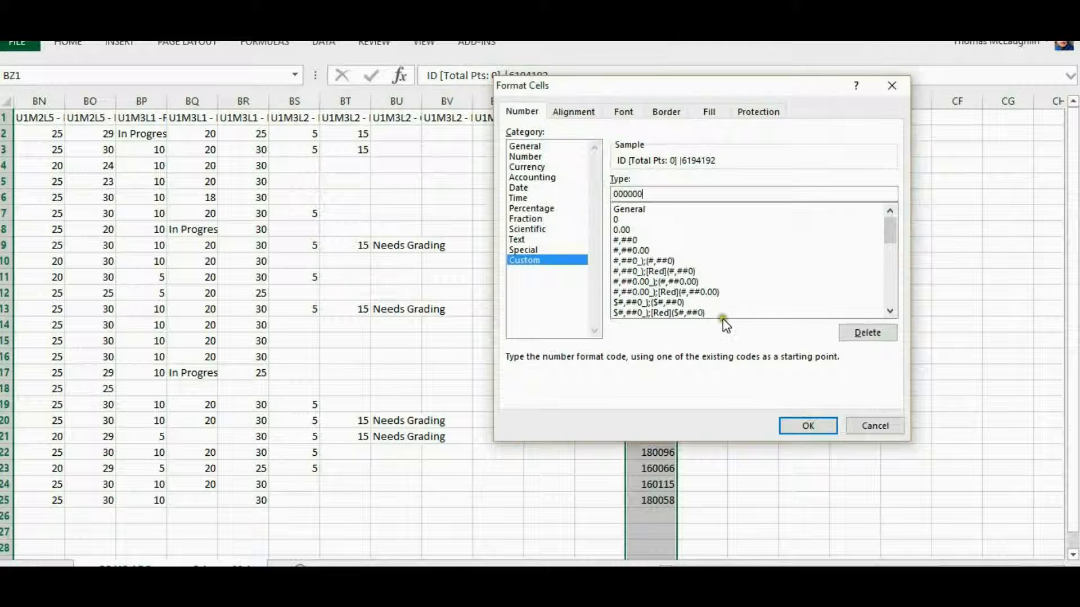
pyautogui.click(816, 427)
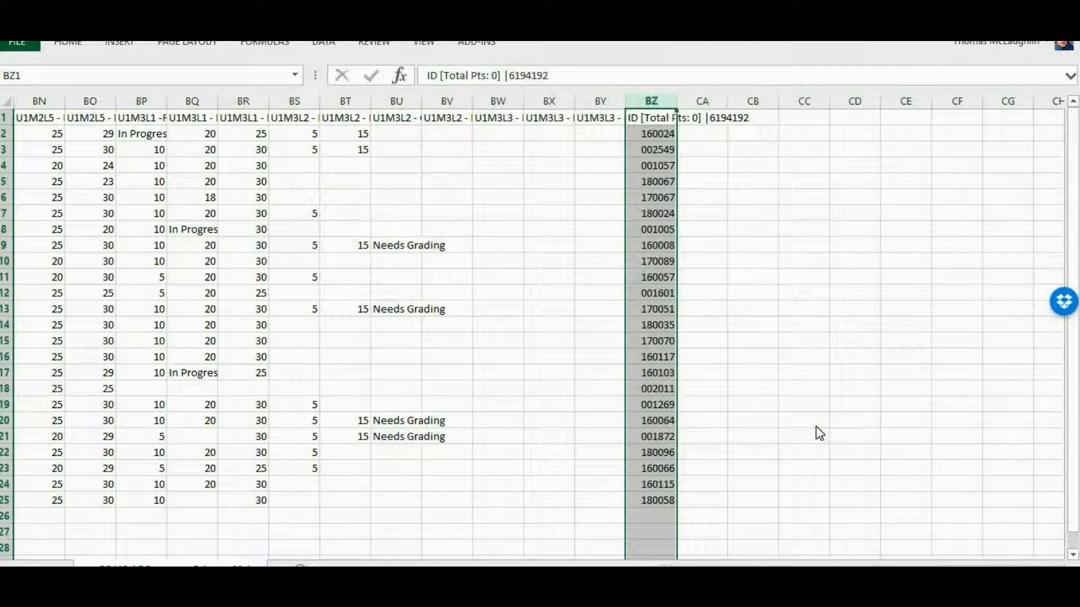
pyautogui.click(652, 514)
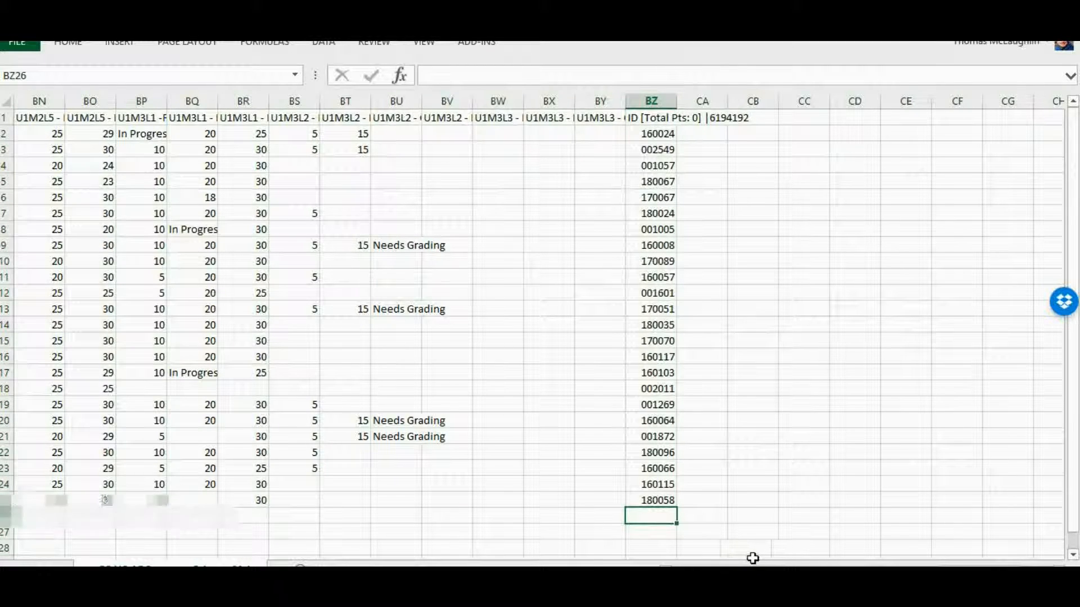
# Step: Enter 1, 2, 3 and 4 in the first four cells of row 26, below the student data
pyautogui.moveTo(959, 569); pyautogui.dragTo(405, 557)
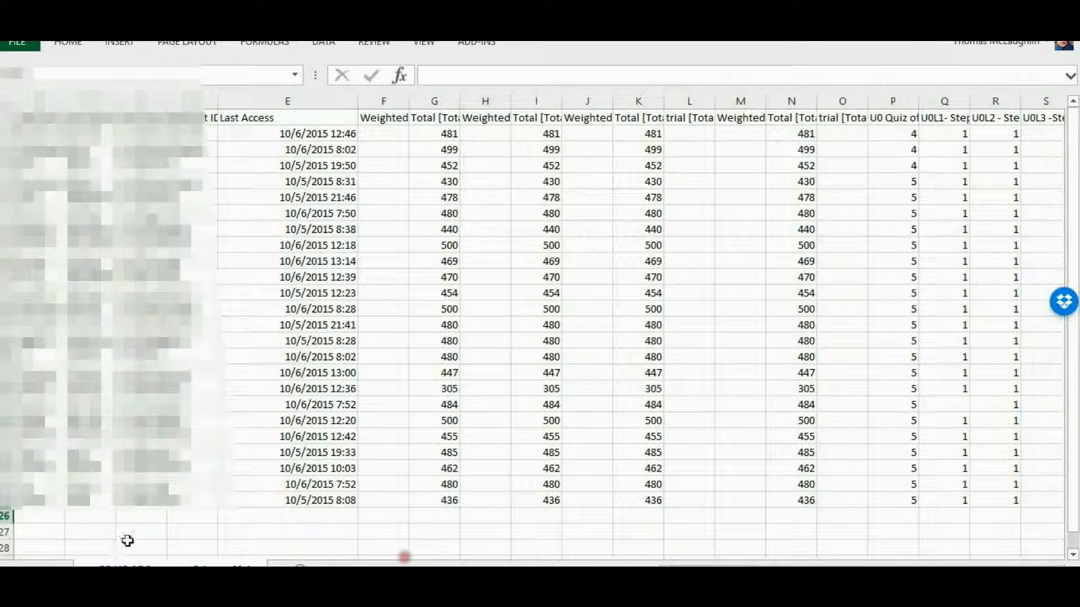
pyautogui.click(51, 515)
pyautogui.write('1')
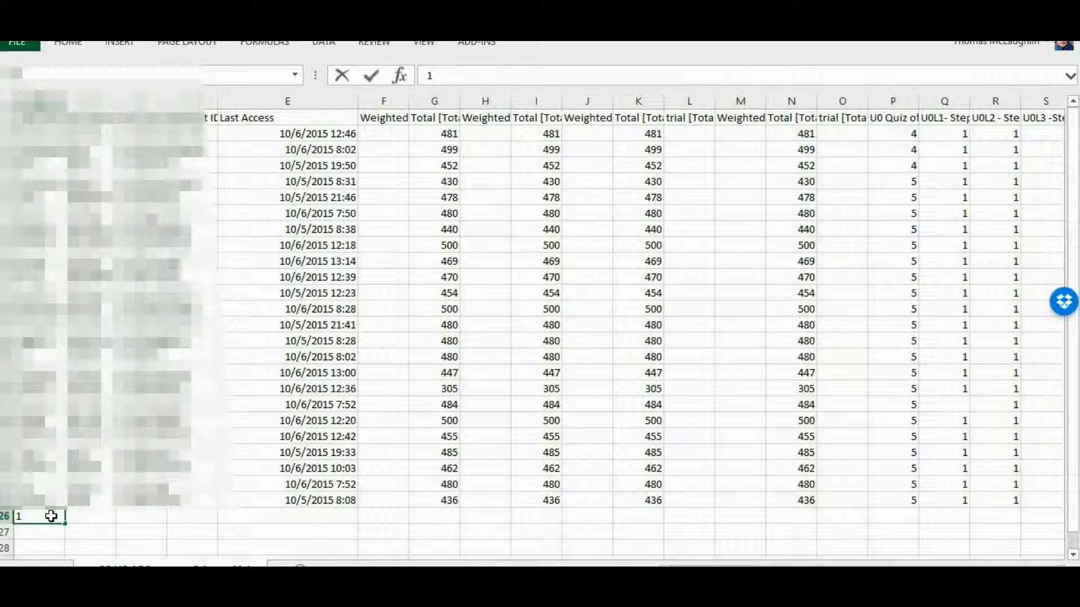
pyautogui.press('Tab')
pyautogui.write('2')
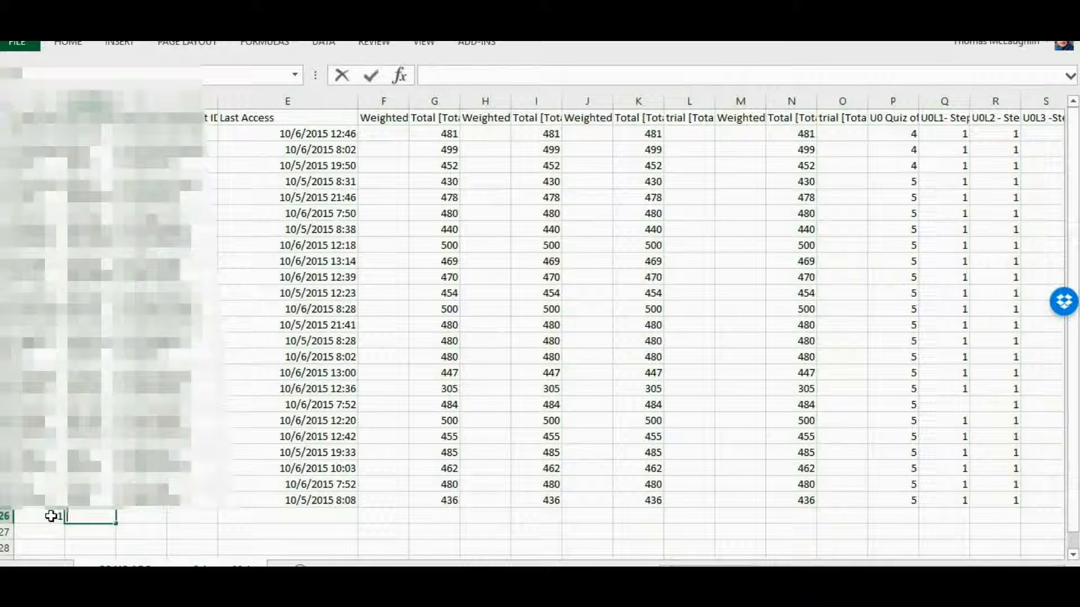
pyautogui.press('Tab')
pyautogui.write('3')
pyautogui.press('Tab')
pyautogui.write('4')
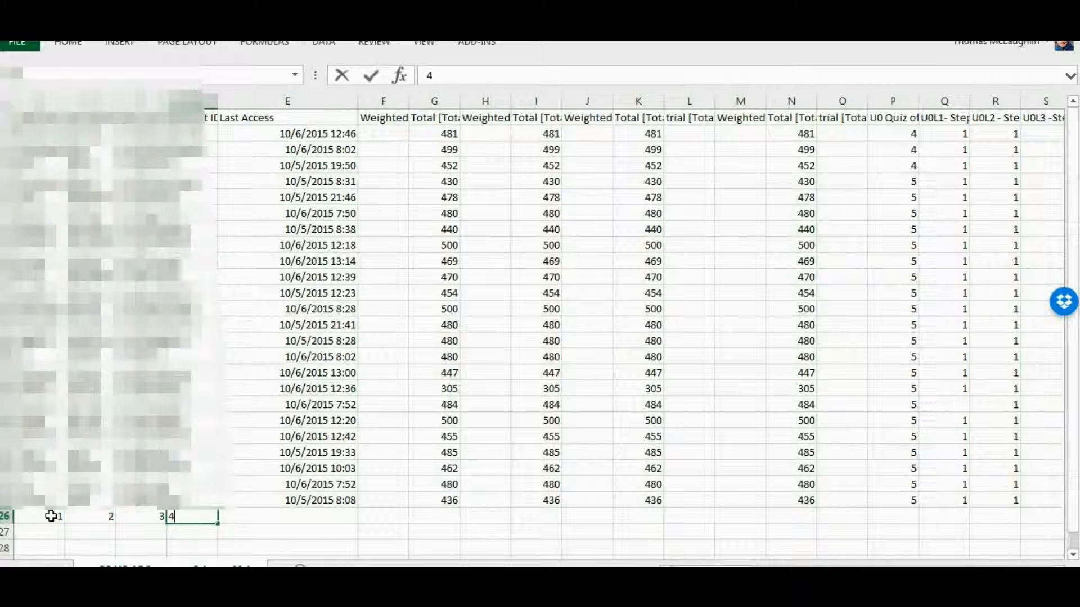
# Step: Extend the number series along row 26 through the ID column BZ
pyautogui.press('Tab')
pyautogui.moveTo(53, 518); pyautogui.dragTo(1013, 506)
pyautogui.moveTo(922, 514)
pyautogui.mouseDown()
pyautogui.moveTo(977, 515)
pyautogui.moveTo(880, 513)
pyautogui.moveTo(1007, 515)
pyautogui.moveTo(862, 500)
pyautogui.moveTo(1026, 519)
pyautogui.moveTo(896, 516)
pyautogui.moveTo(928, 518)
pyautogui.mouseUp()
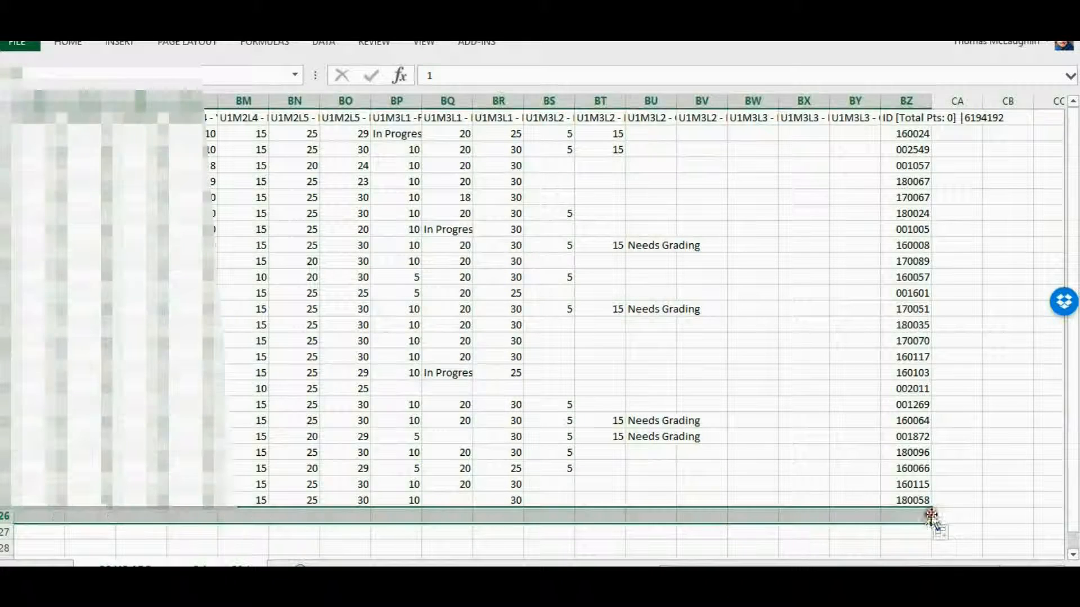
# Step: Label cell BZ27, under the ID column's number, with "NUMBER FOR ID 78"
pyautogui.click(916, 533)
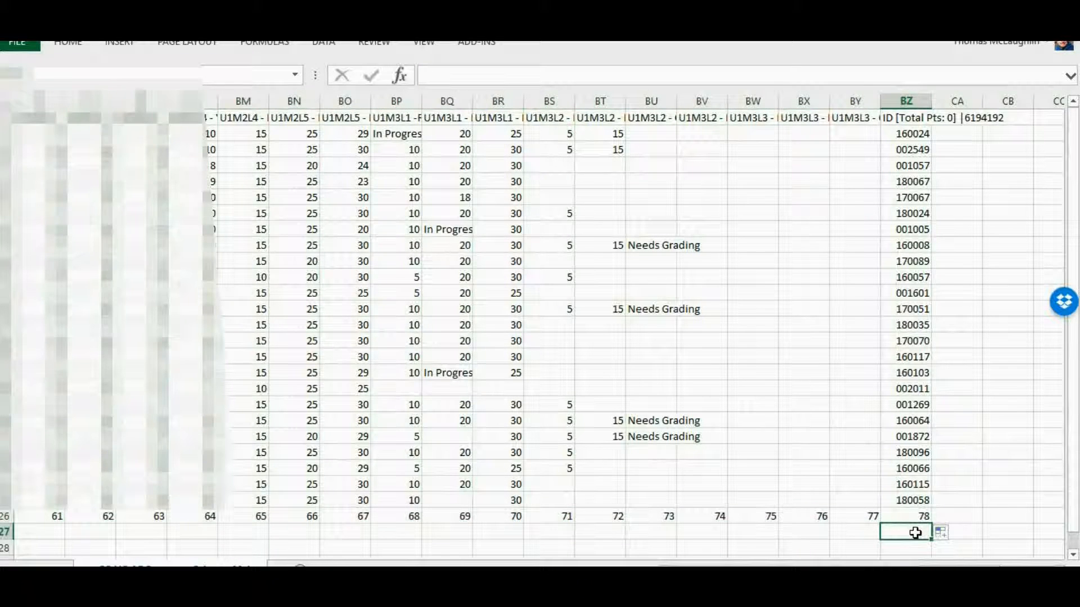
pyautogui.write('NUMBER FOR ID')
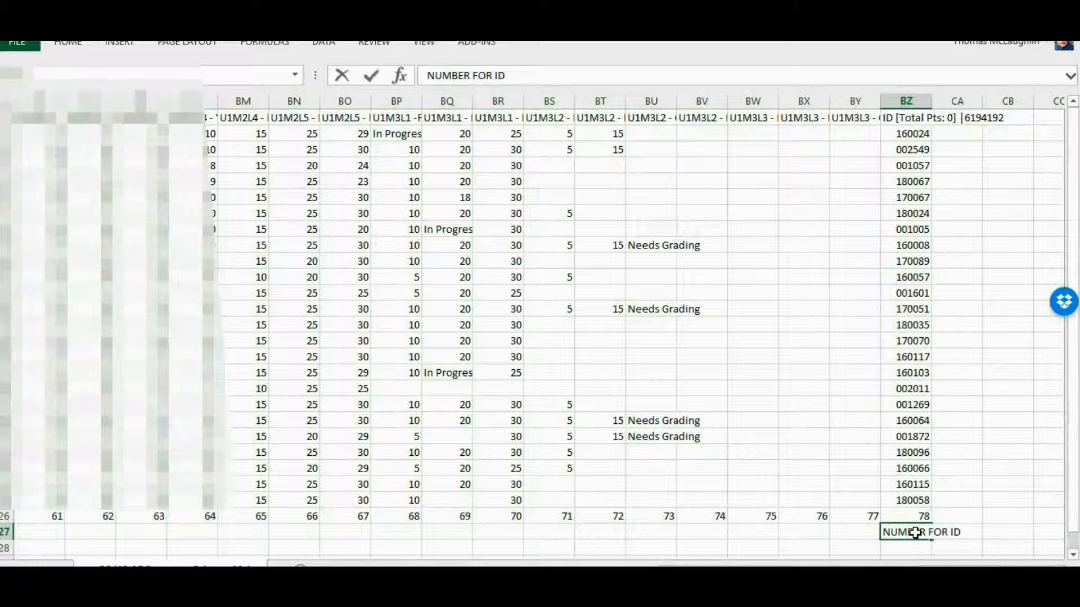
pyautogui.click(860, 541)
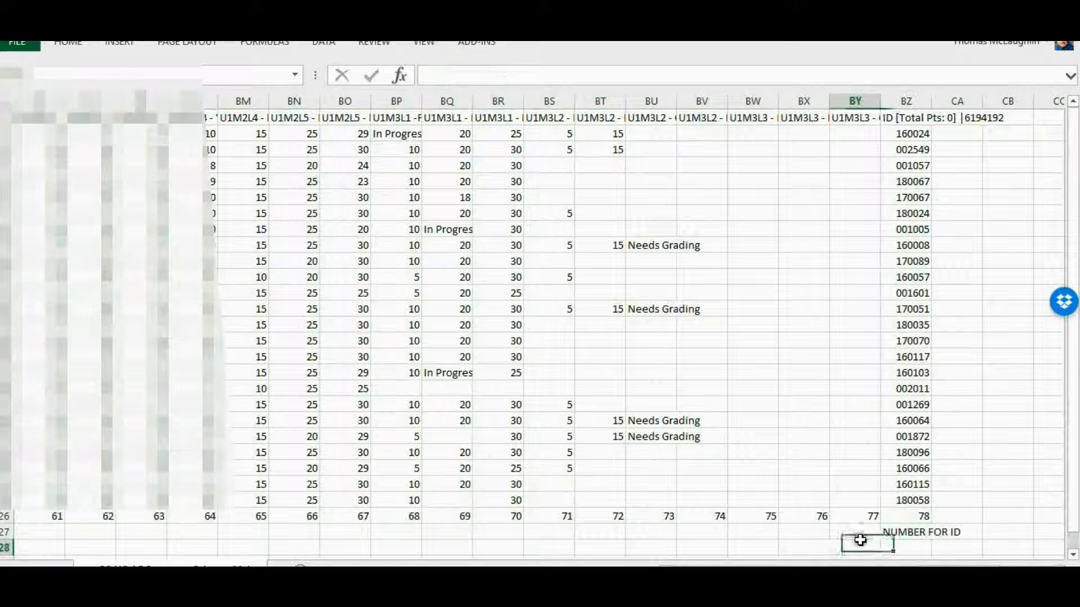
pyautogui.click(916, 532)
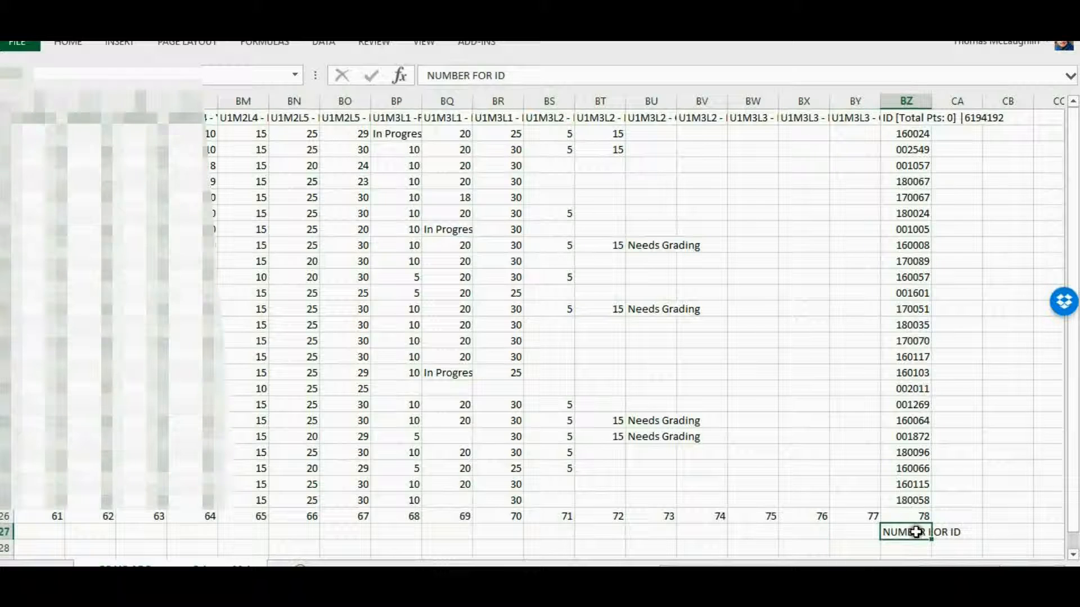
pyautogui.click(625, 72)
pyautogui.write('78')
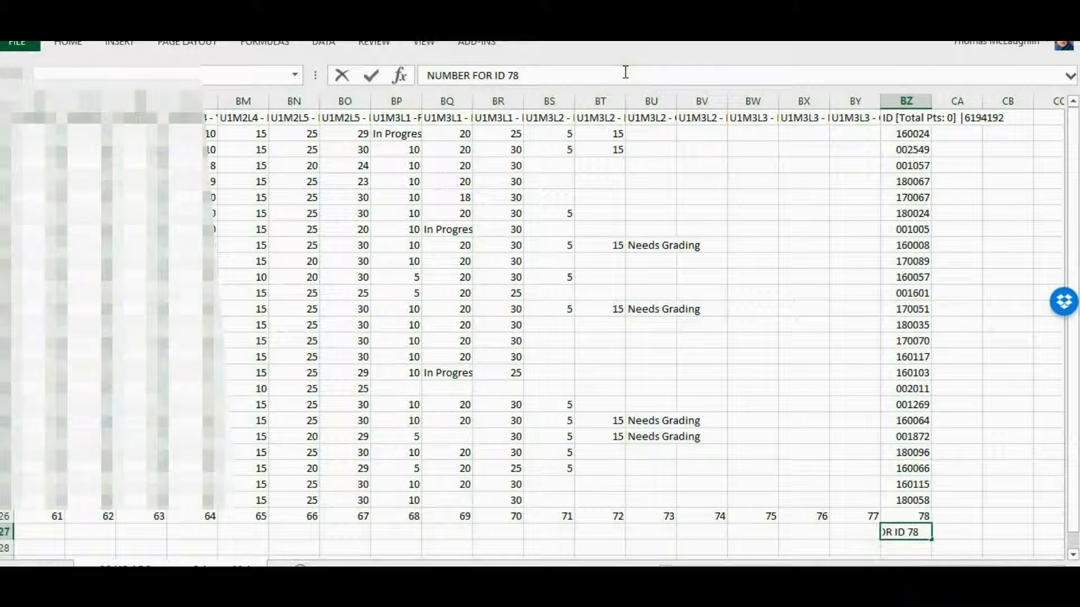
pyautogui.press('Return')
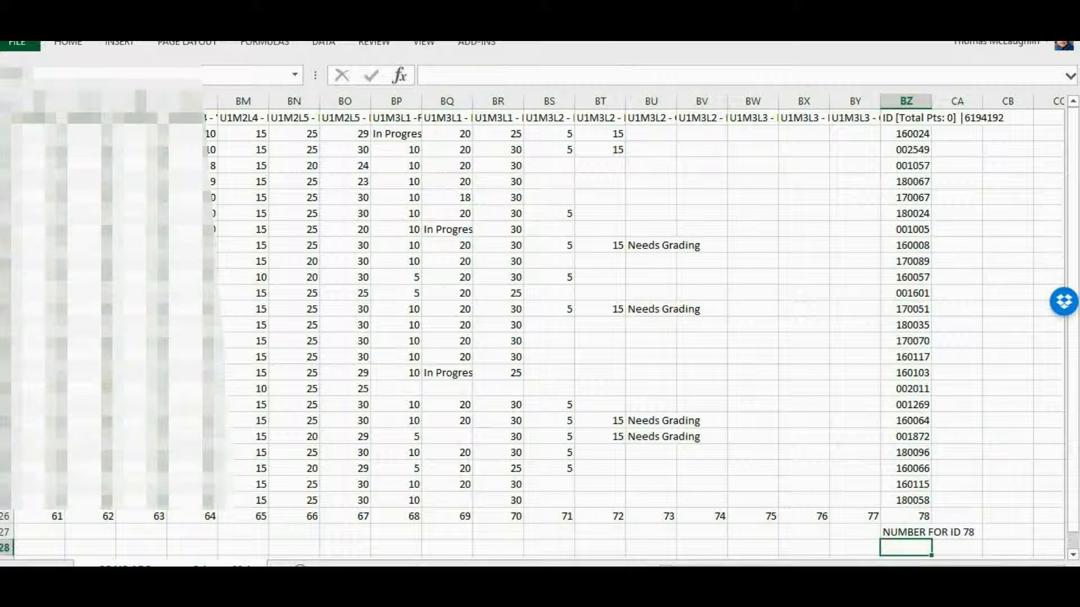
# Step: Save a copy as CSV (Comma delimited) named Oct19DownloadAPCS.csv in PYTHON > StudentResults2014-2015, keeping the CSV format
pyautogui.click(17, 44)
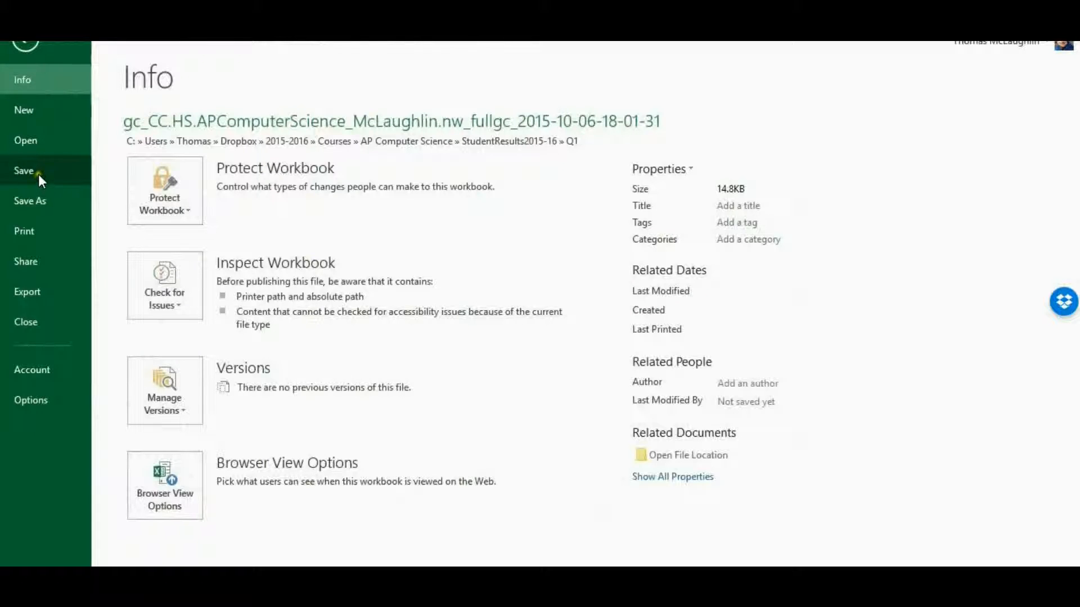
pyautogui.click(36, 200)
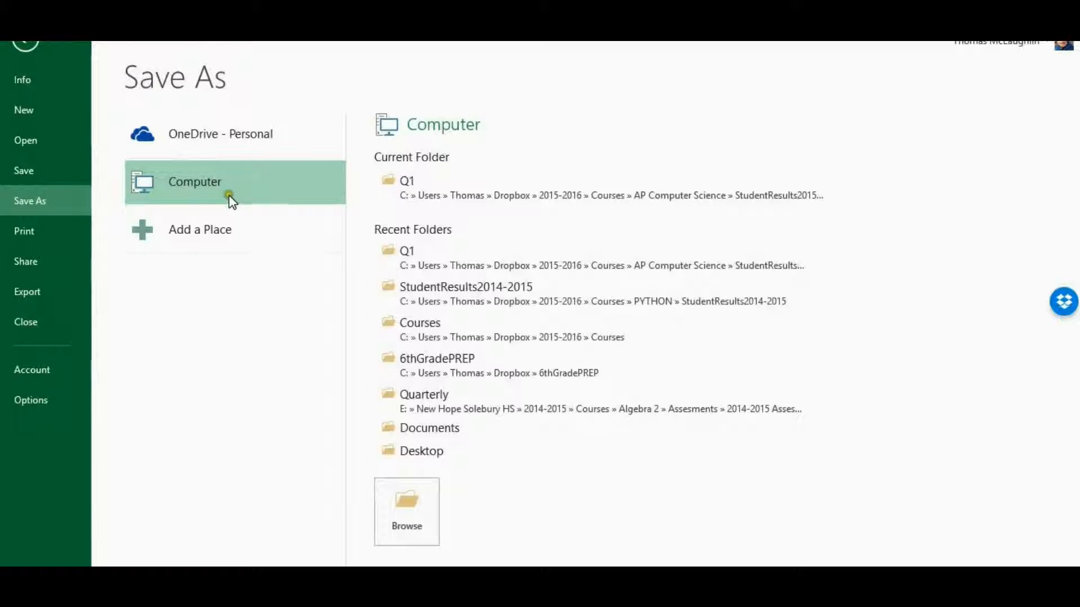
pyautogui.click(417, 287)
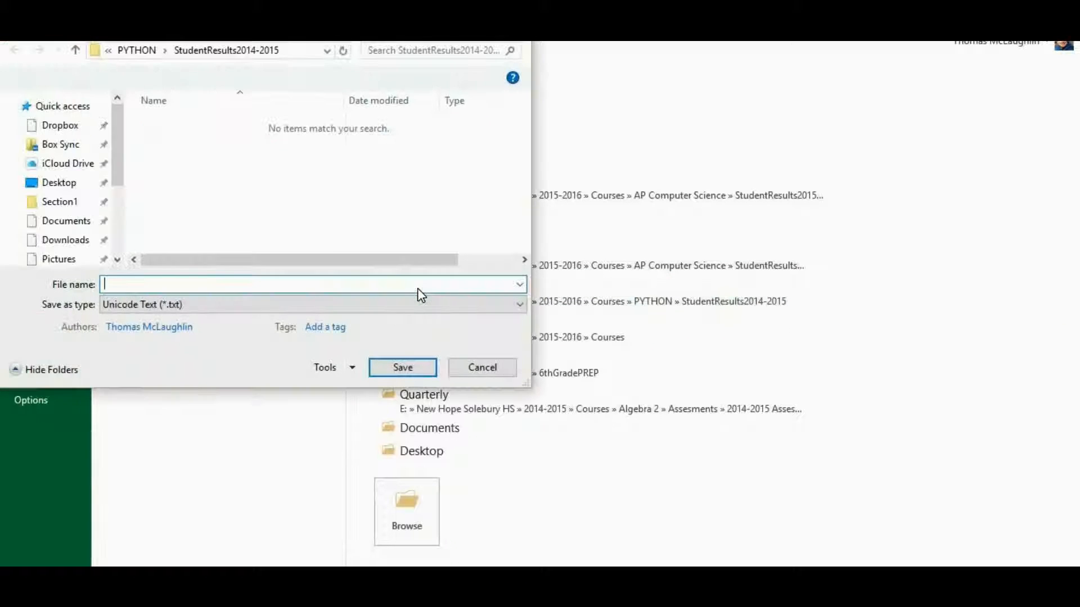
pyautogui.click(395, 298)
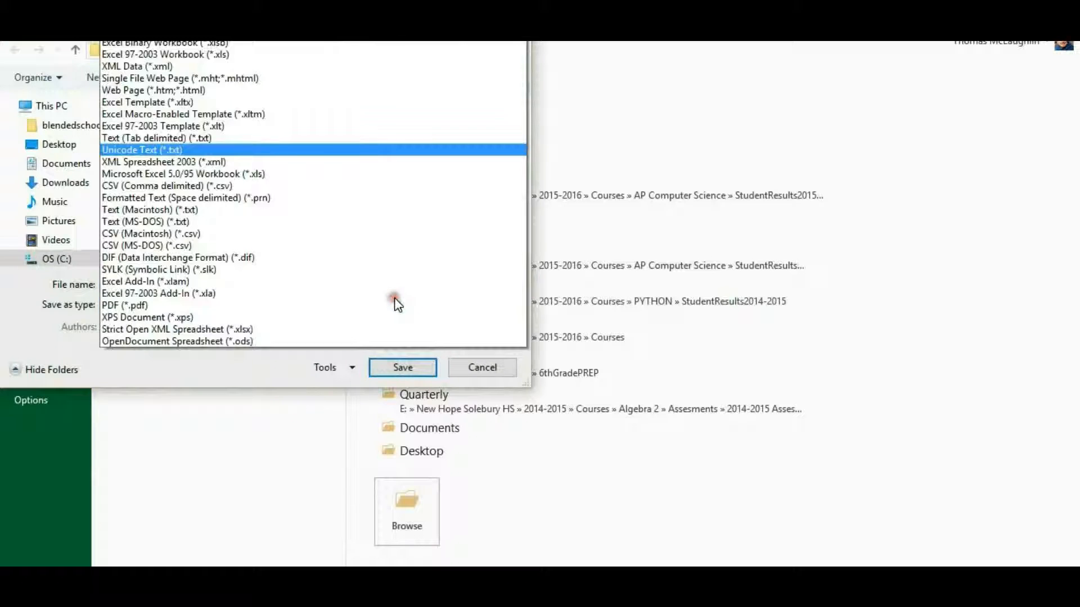
pyautogui.click(315, 187)
pyautogui.click(299, 283)
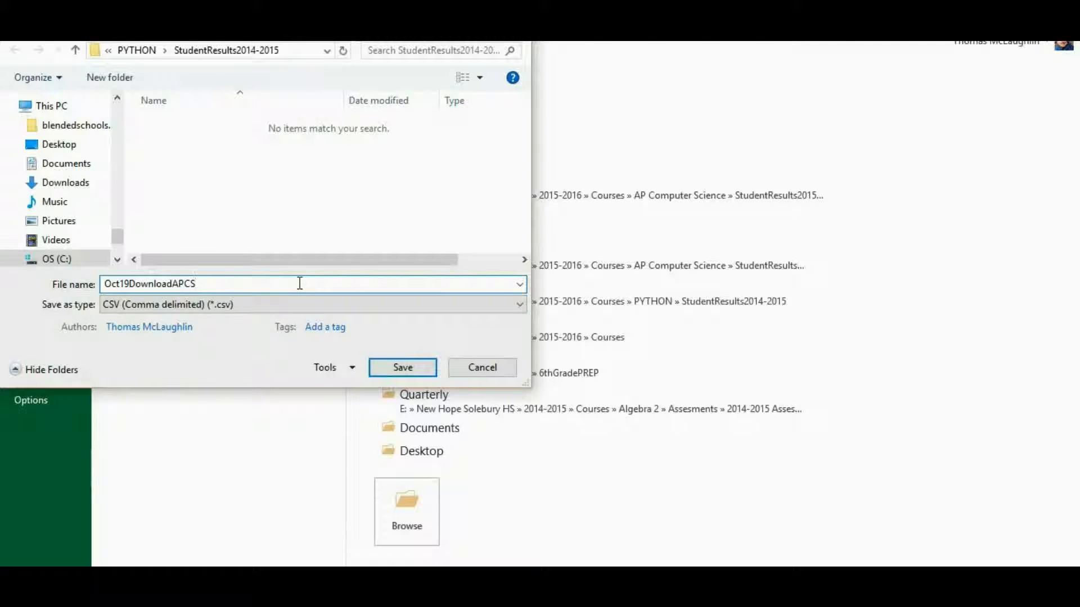
pyautogui.write('.csv')
pyautogui.press('Return')
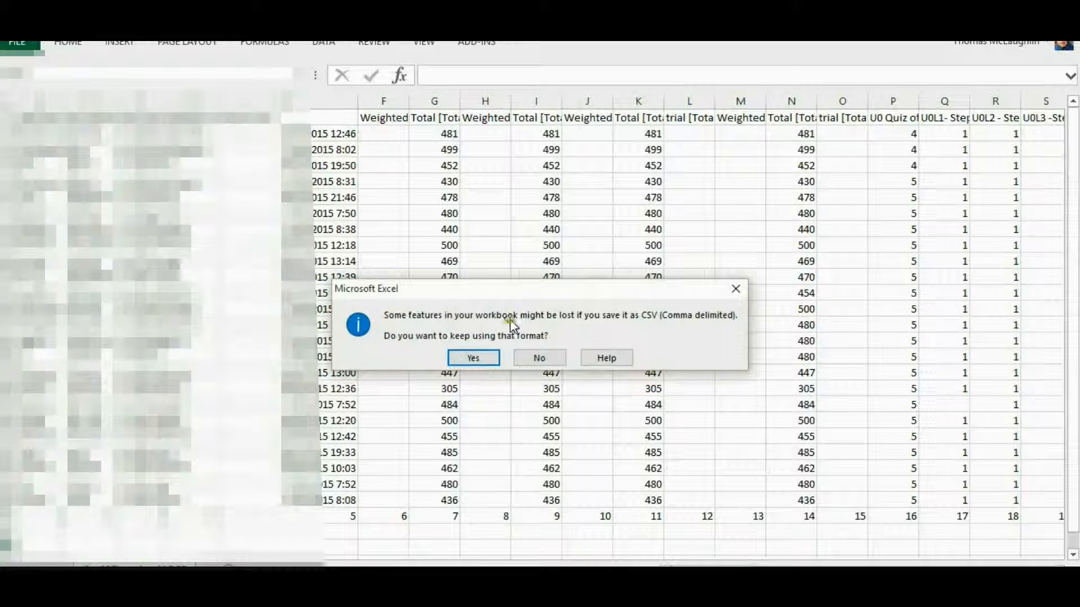
pyautogui.click(479, 358)
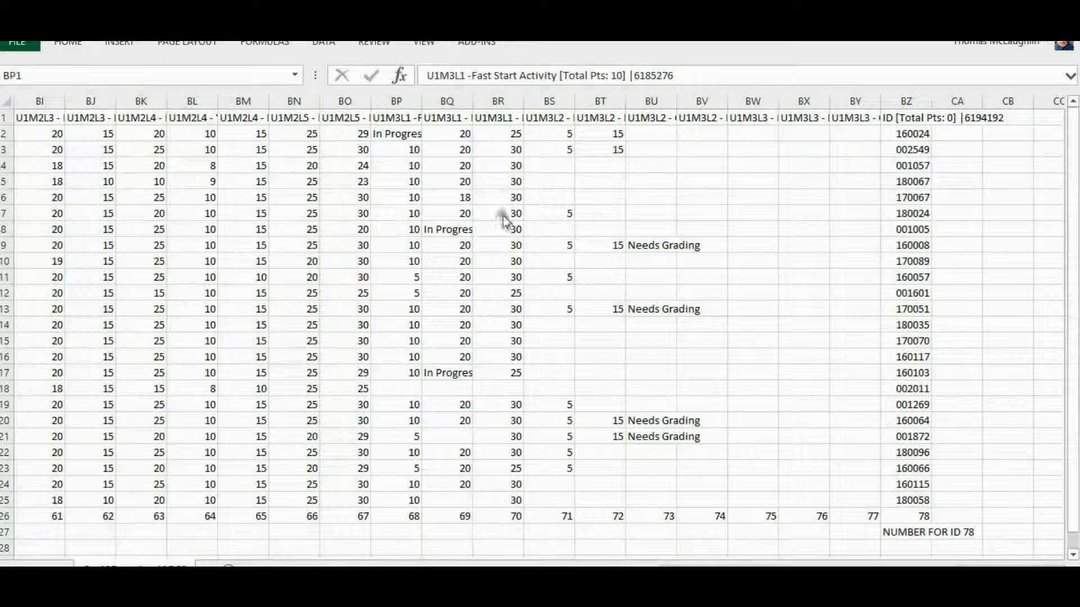
# Step: Copy the column BP heading and paste it as the title of a new assignment in the eSchoolPLUS gradebook
pyautogui.click(397, 101)
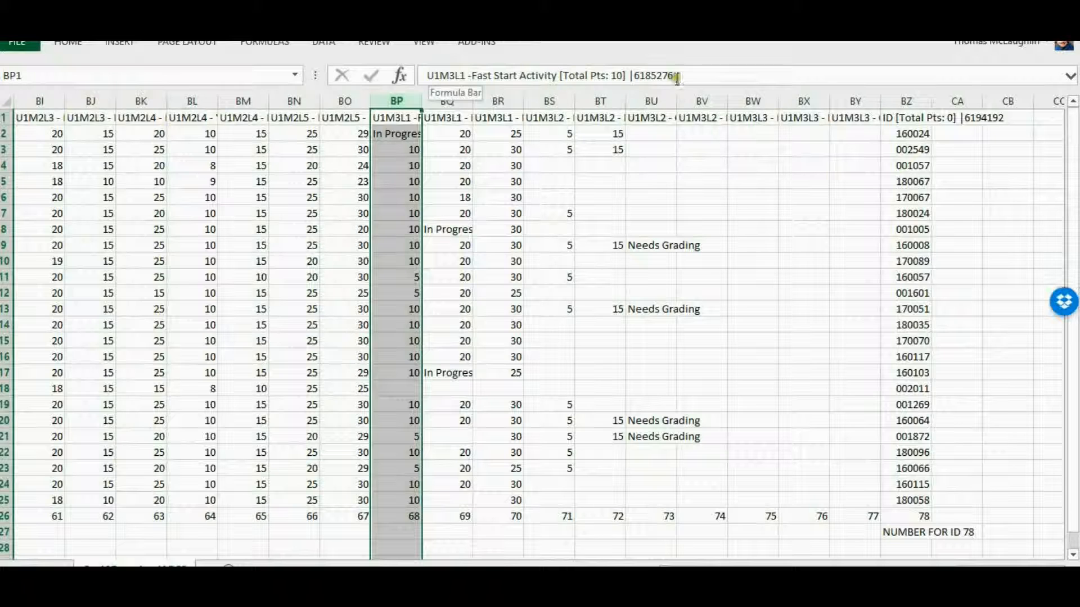
pyautogui.moveTo(680, 76); pyautogui.dragTo(428, 75)
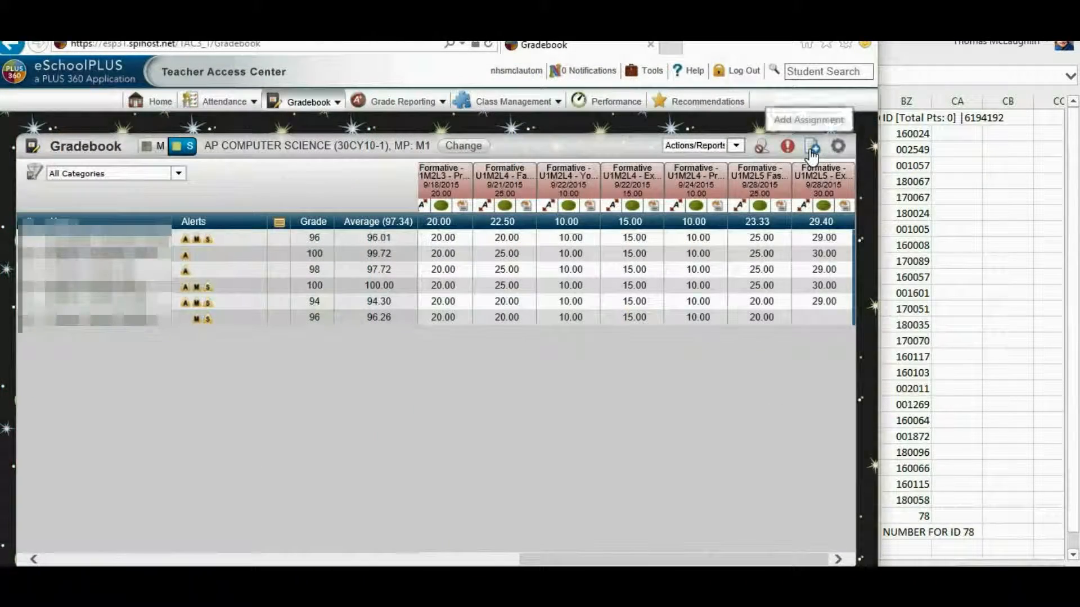
pyautogui.click(810, 151)
pyautogui.click(763, 214)
pyautogui.hotkey('ctrl', 'v')
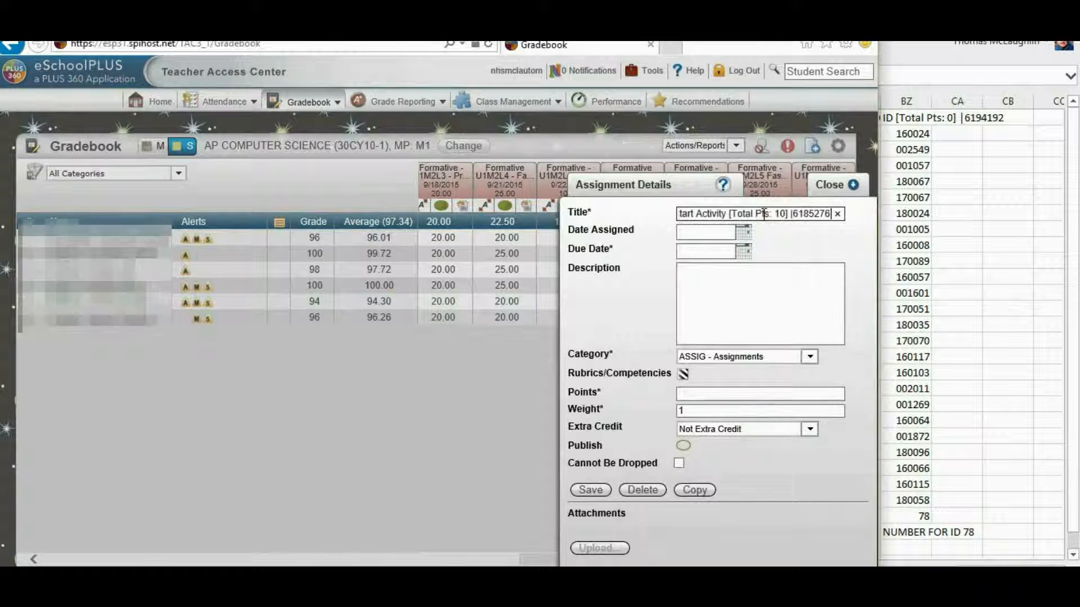
# Step: Trim the assignment title to "U1M3L1 -Fast Start Activity", removing the total points and the trailing number
pyautogui.press('BackSpace')
pyautogui.press('BackSpace')
pyautogui.press('BackSpace')
pyautogui.press('BackSpace')
pyautogui.press('BackSpace')
pyautogui.press('BackSpace')
pyautogui.press('BackSpace')
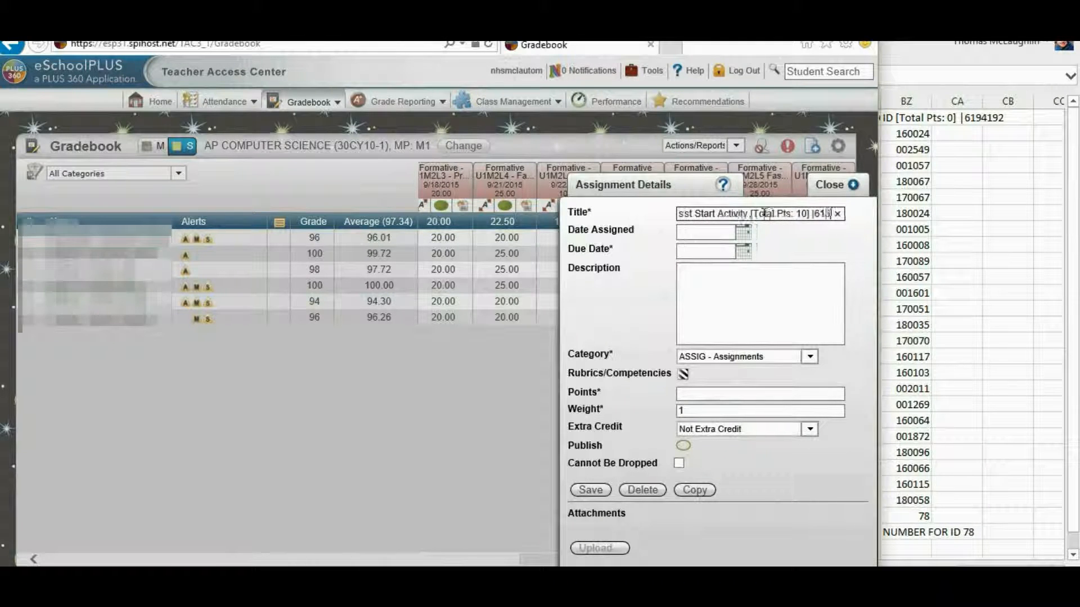
pyautogui.press('Home')
pyautogui.write('U1M3L')
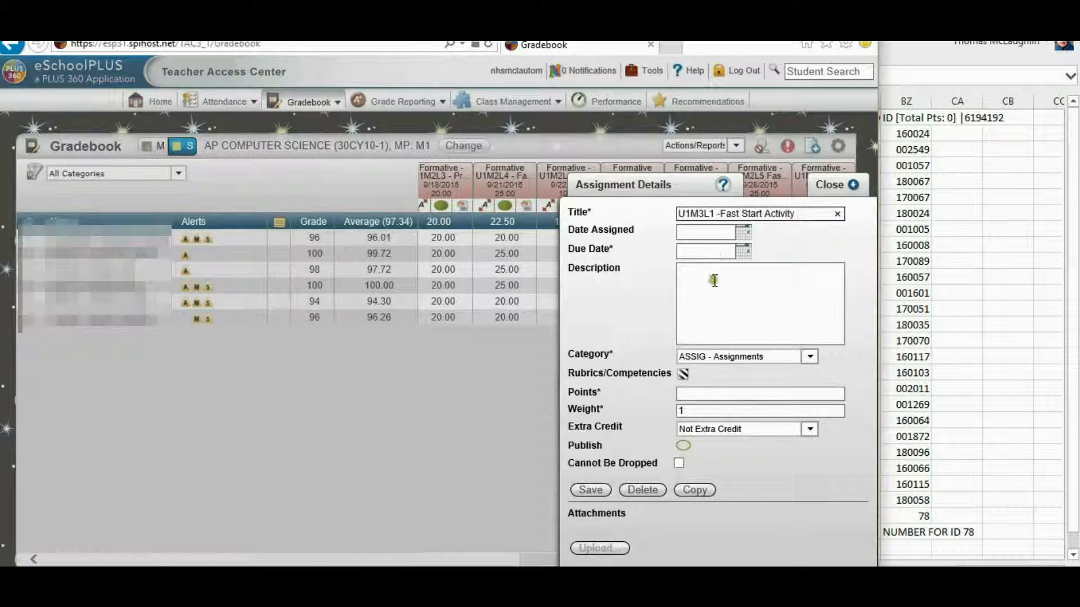
# Step: Give the new assignment 10 points and a due date of 10/01/2015, publish it, and save it
pyautogui.click(715, 394)
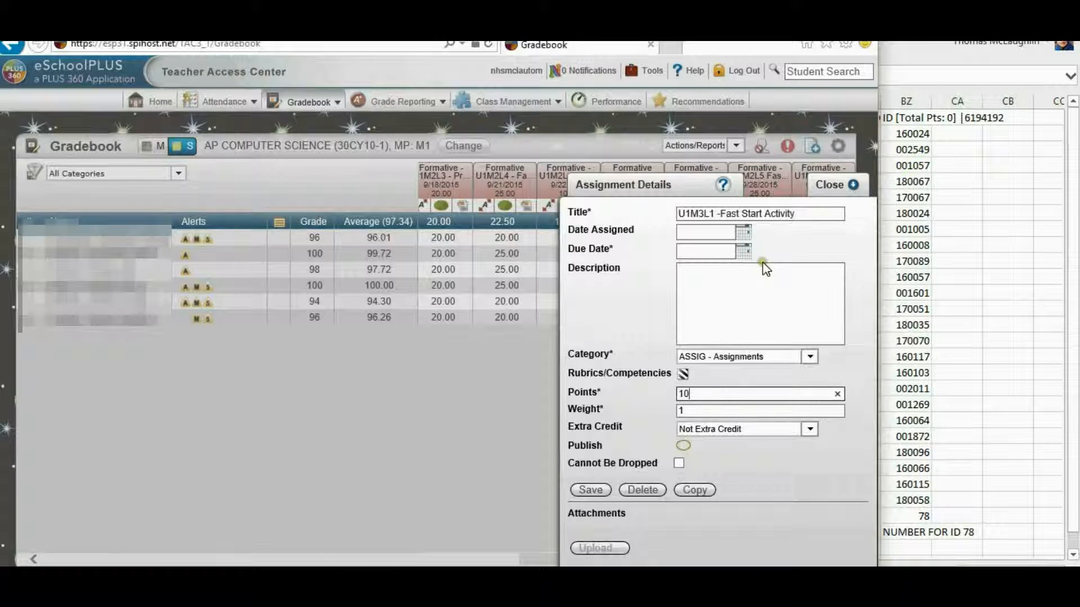
pyautogui.click(744, 234)
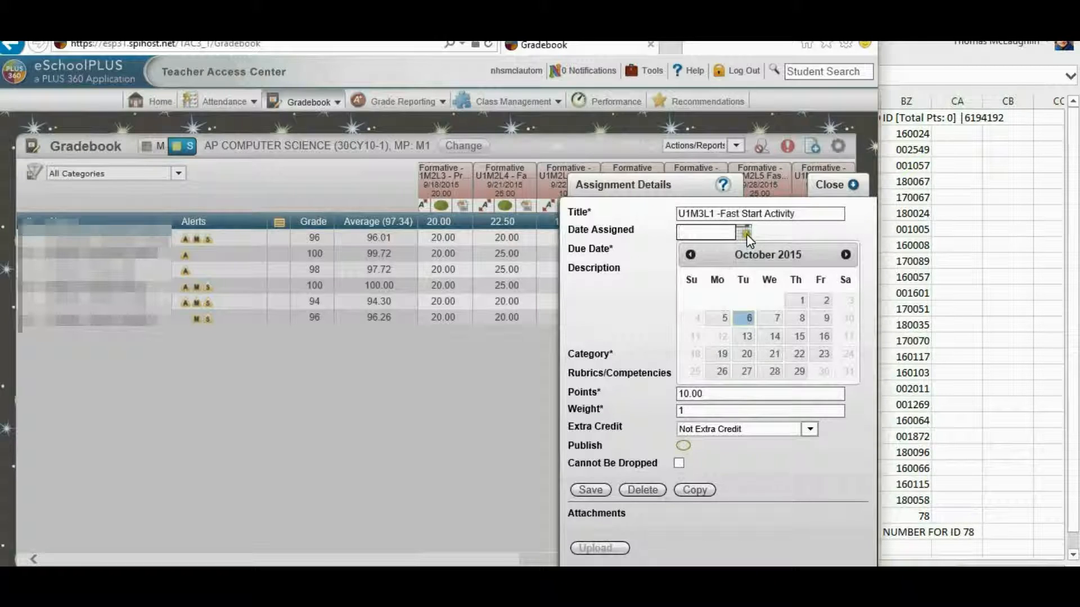
pyautogui.click(746, 233)
pyautogui.click(746, 253)
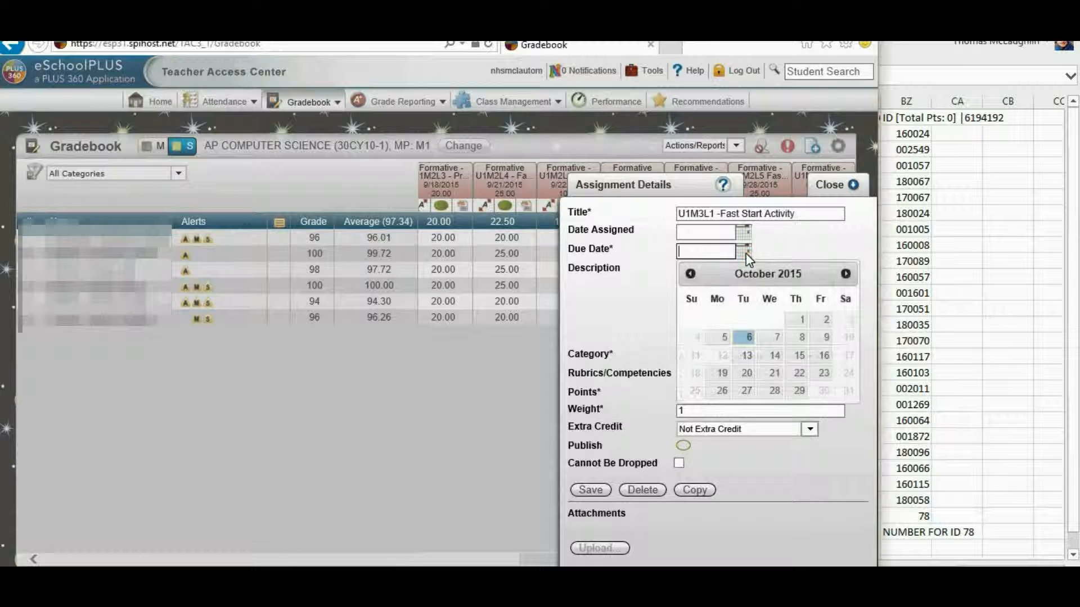
pyautogui.click(799, 321)
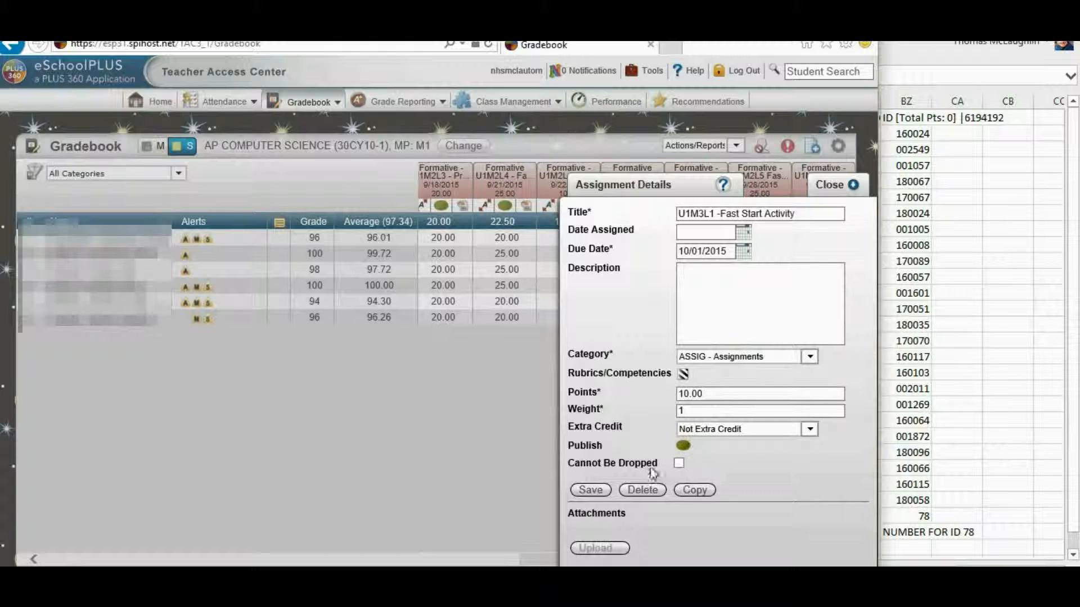
pyautogui.click(590, 491)
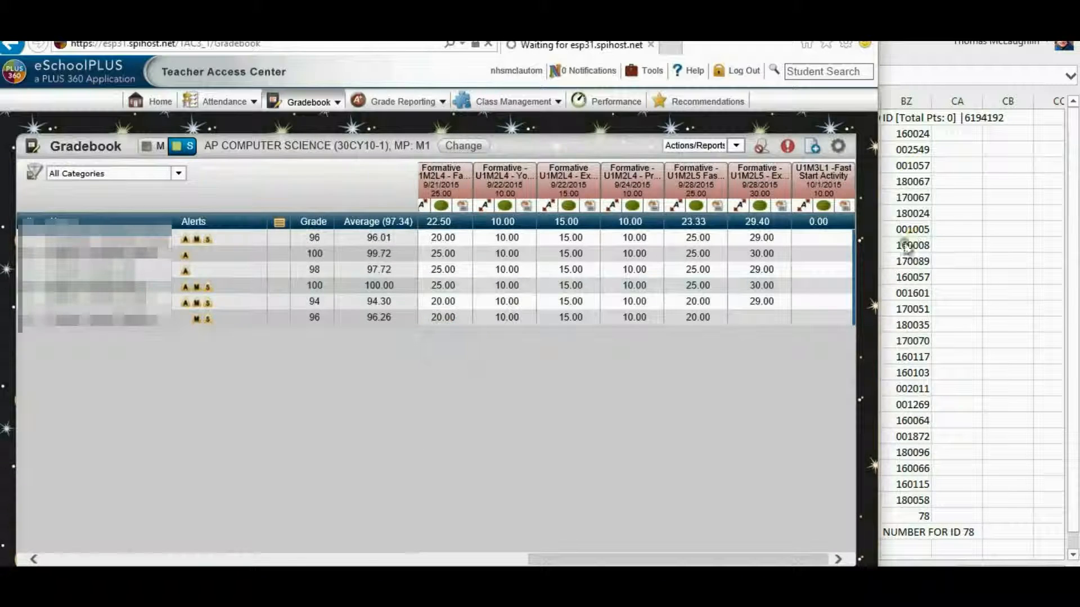
# Step: Start a score import from file for U1M3L1 -Fast Start Activity, using Oct19DownloadAPCS.csv from the Q1 folder in CSV format
pyautogui.click(845, 207)
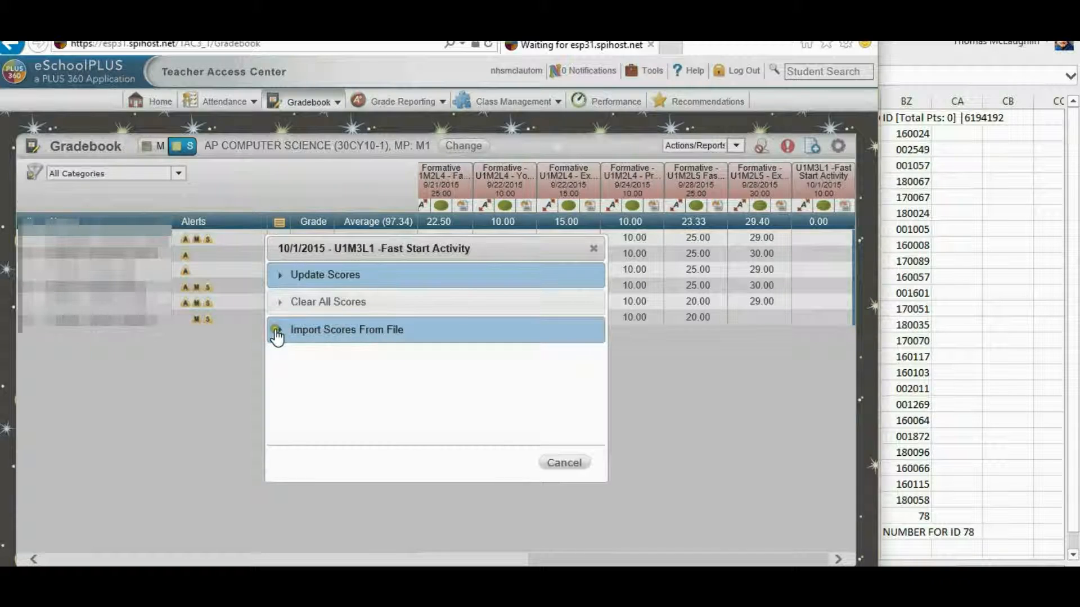
pyautogui.click(275, 332)
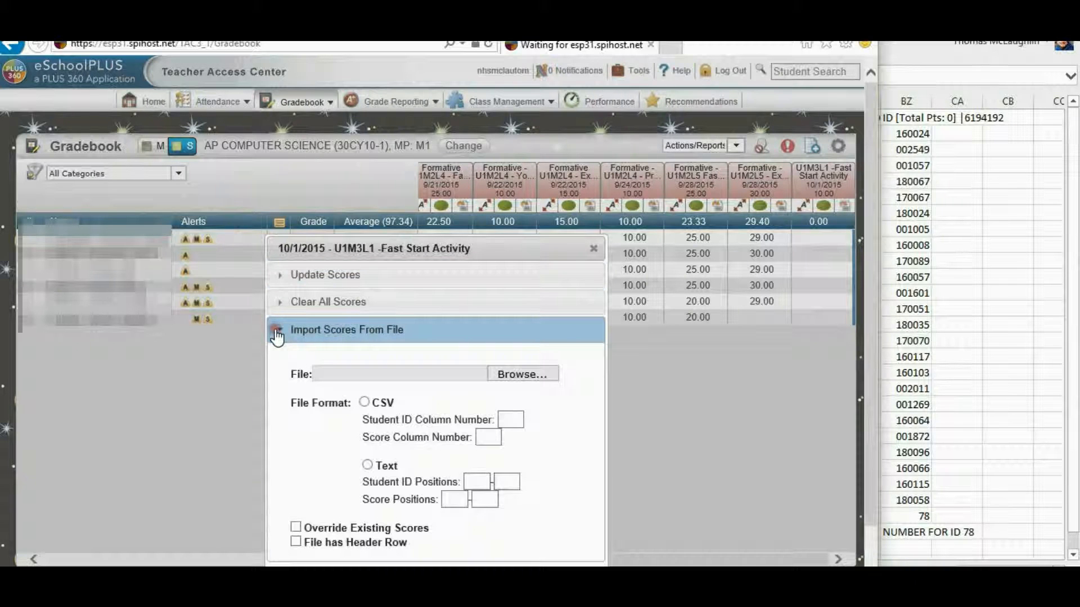
pyautogui.click(508, 377)
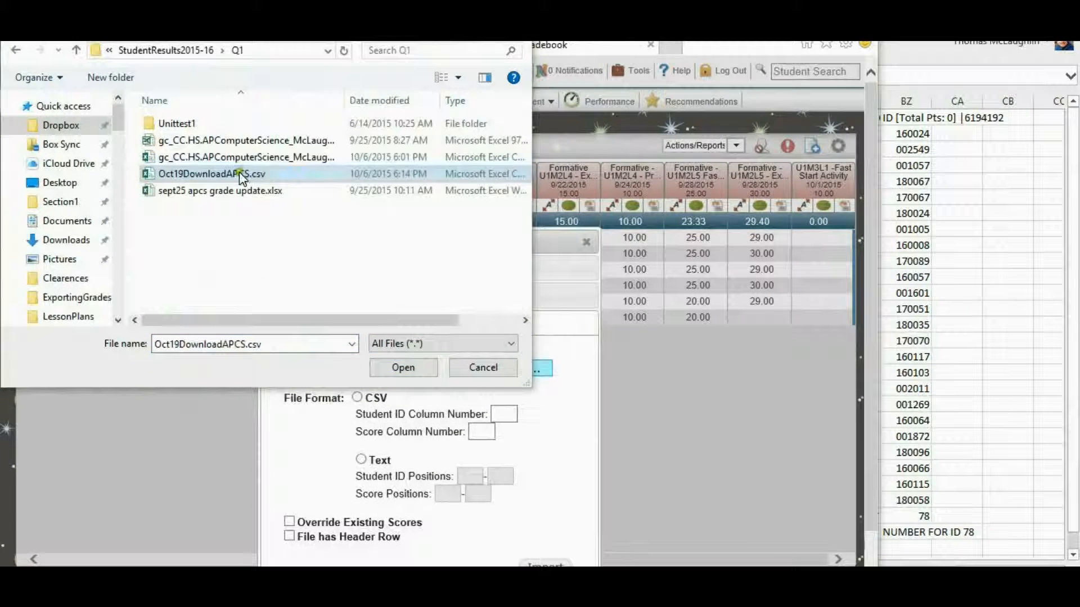
pyautogui.click(394, 368)
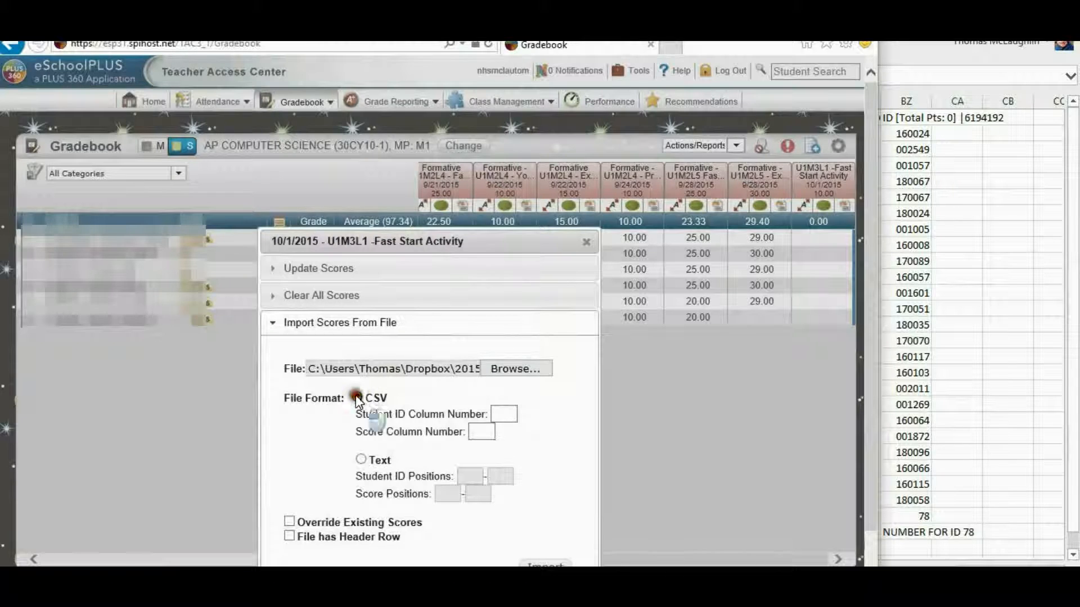
pyautogui.click(357, 397)
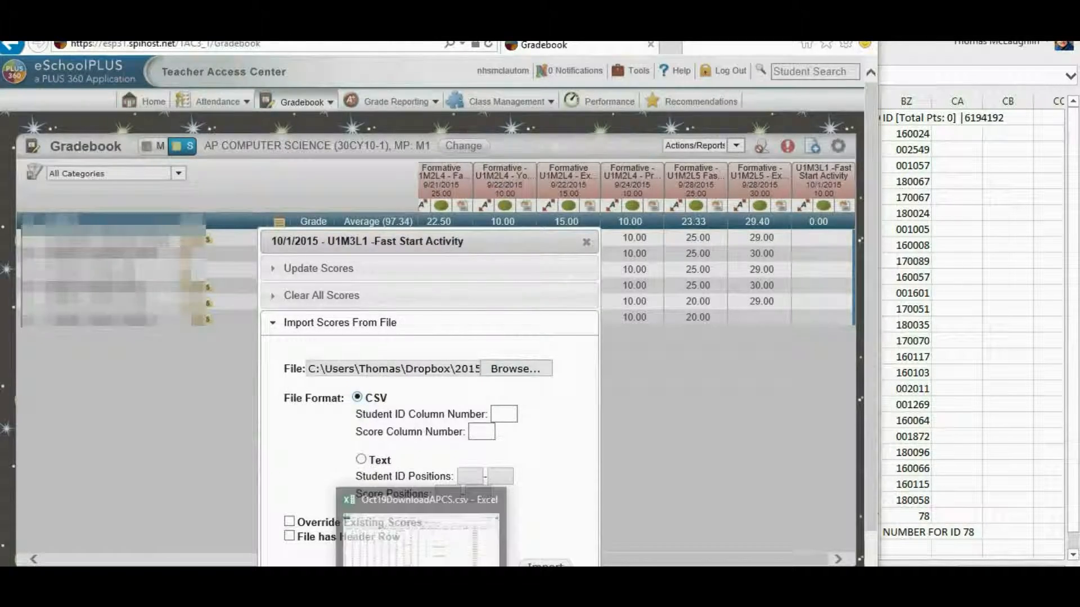
# Step: Check the ID column's number in the Excel sheet and set the import's Student ID Column Number to 78
pyautogui.hotkey('alt', 'Tab')
pyautogui.click(899, 533)
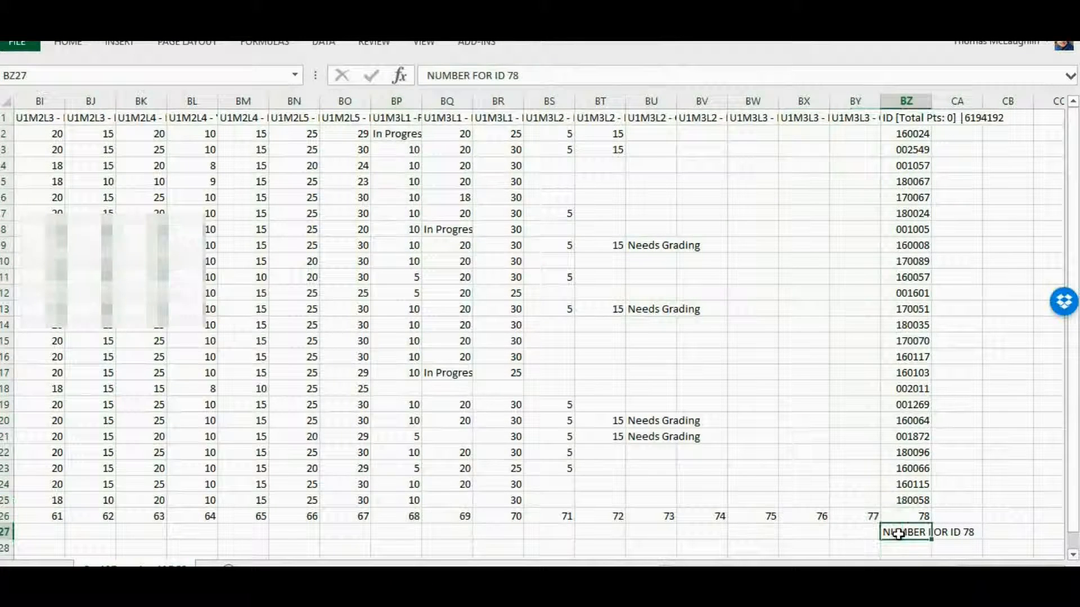
pyautogui.hotkey('alt', 'Tab')
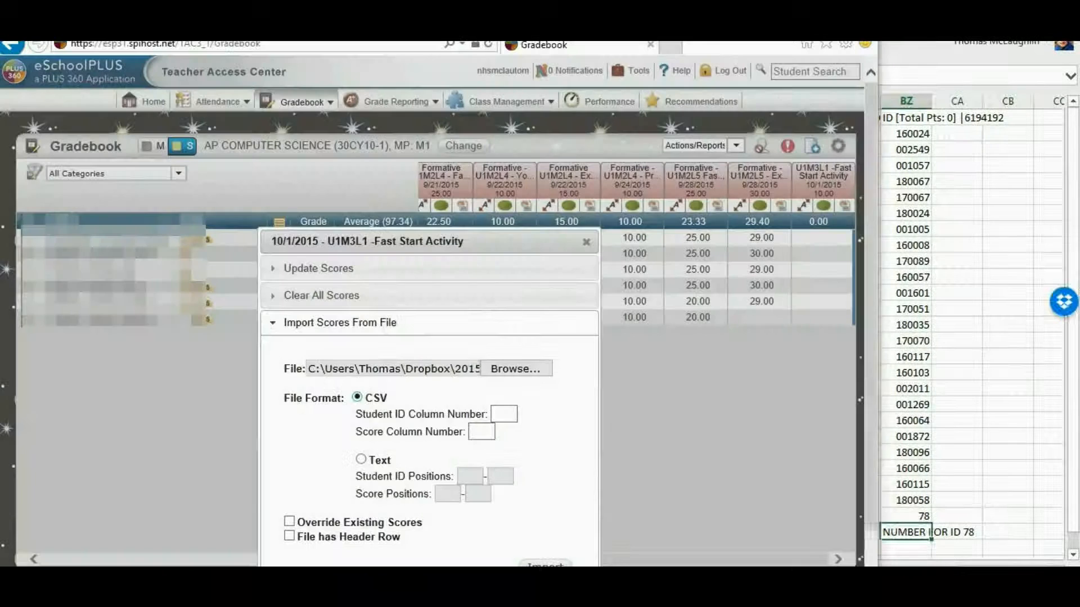
pyautogui.click(503, 412)
pyautogui.write('78')
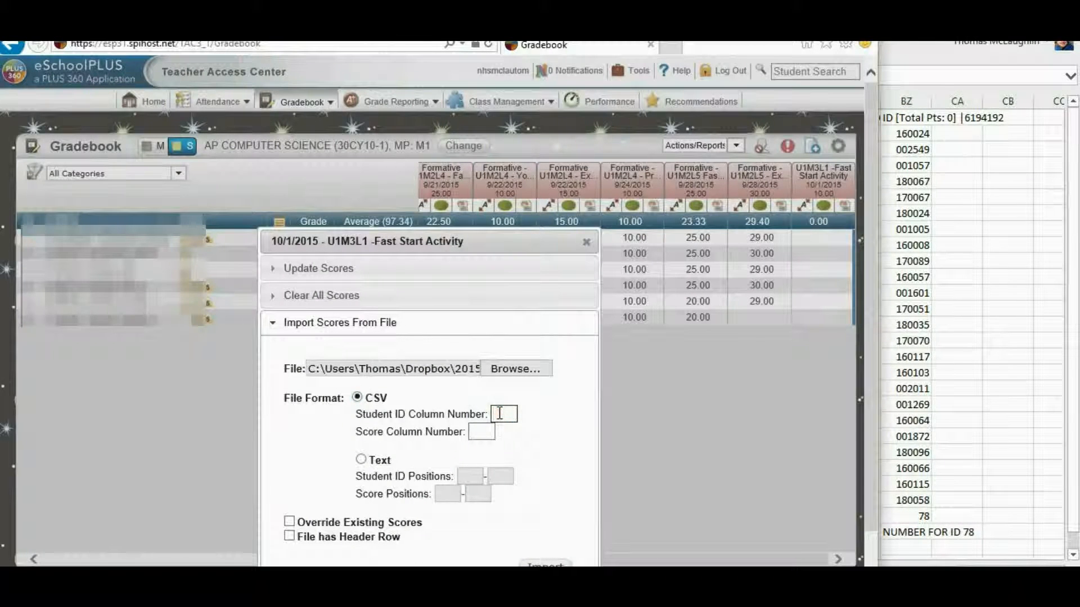
# Step: Look up the number under the U1M3L1 -Fast Start Activity column in Excel and set the import's Score Column Number to 68
pyautogui.click(487, 433)
pyautogui.hotkey('alt', 'Tab')
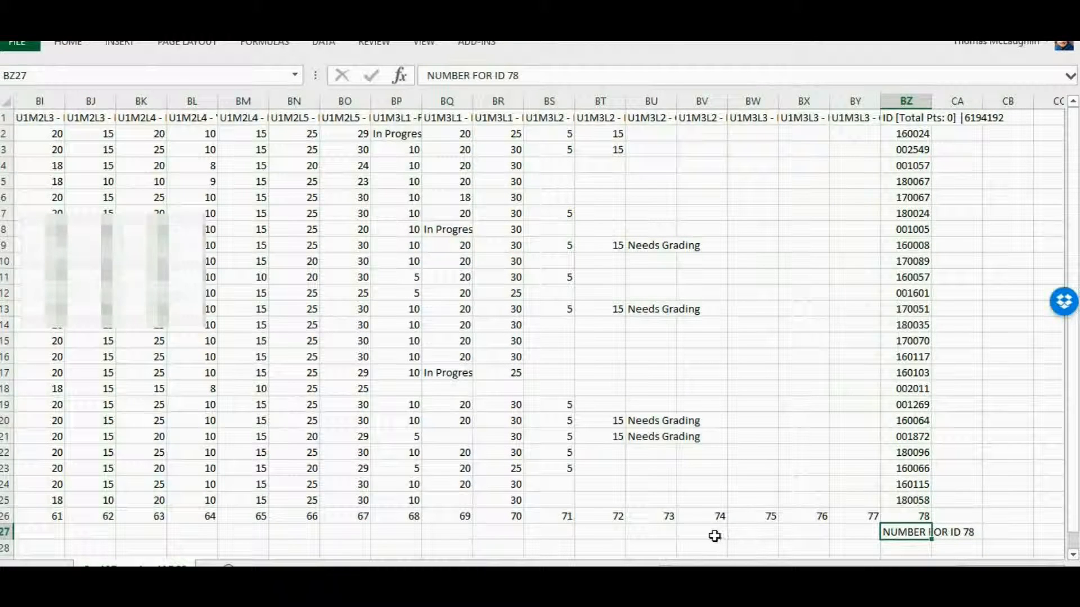
pyautogui.click(403, 118)
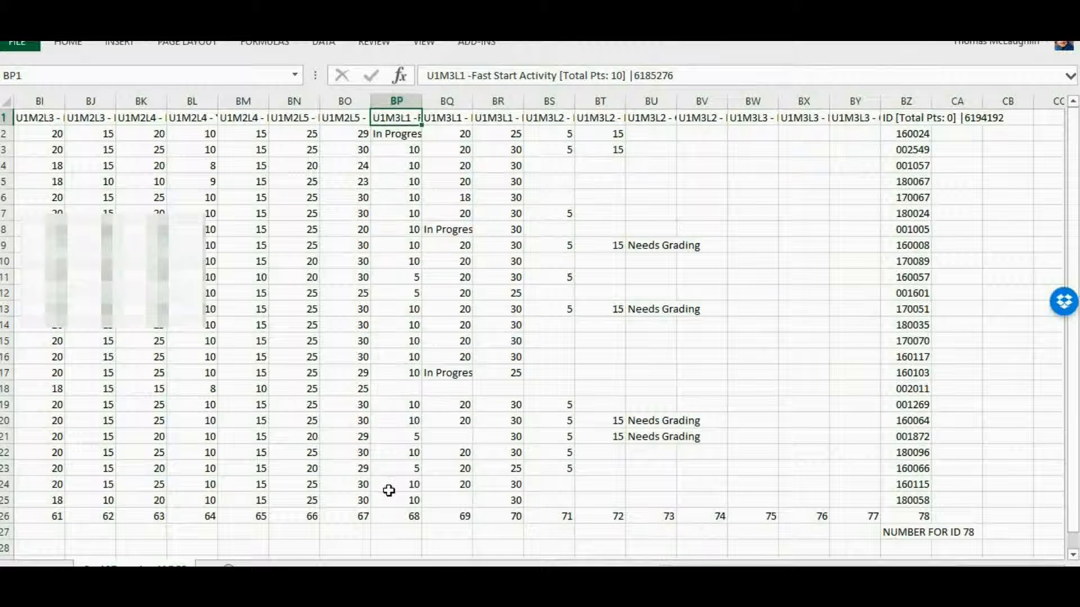
pyautogui.click(396, 517)
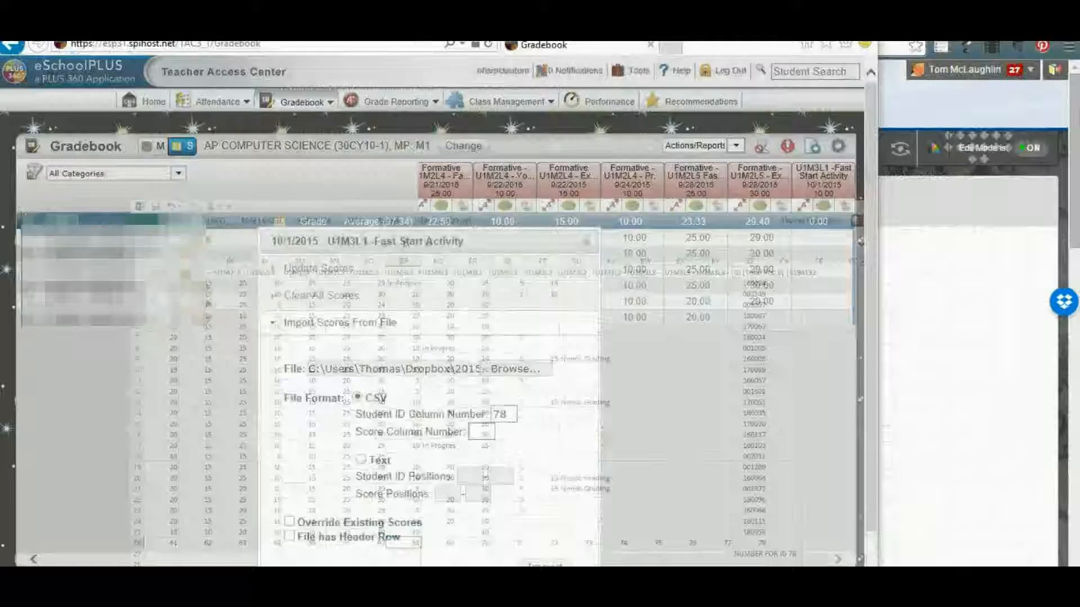
pyautogui.write('68')
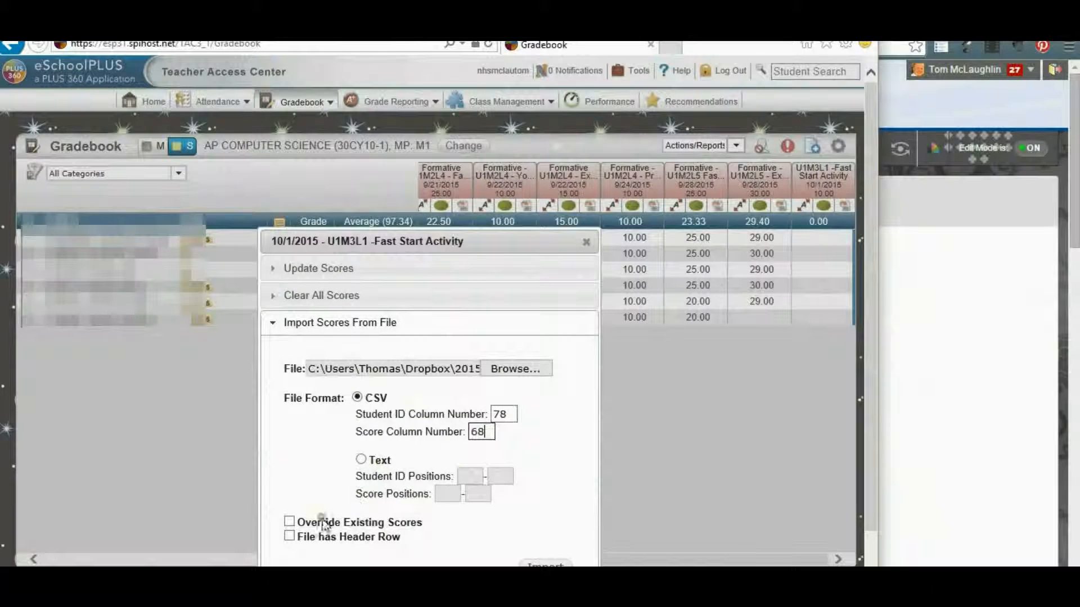
# Step: Mark the file as having a header row, import the scores, and close the resulting dialogs
pyautogui.moveTo(873, 303); pyautogui.dragTo(870, 358)
pyautogui.click(289, 487)
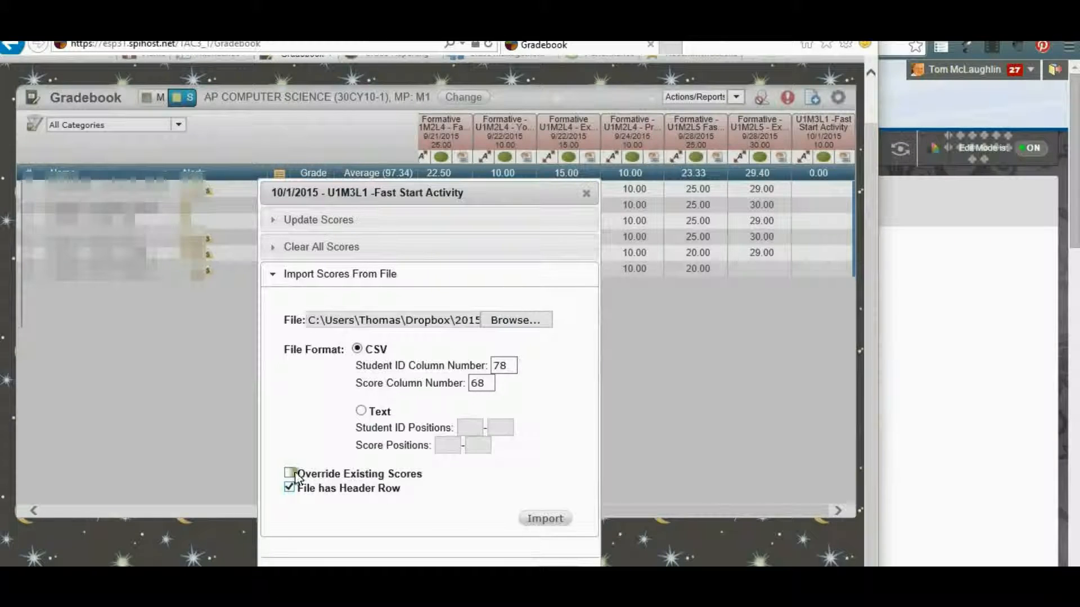
pyautogui.click(540, 522)
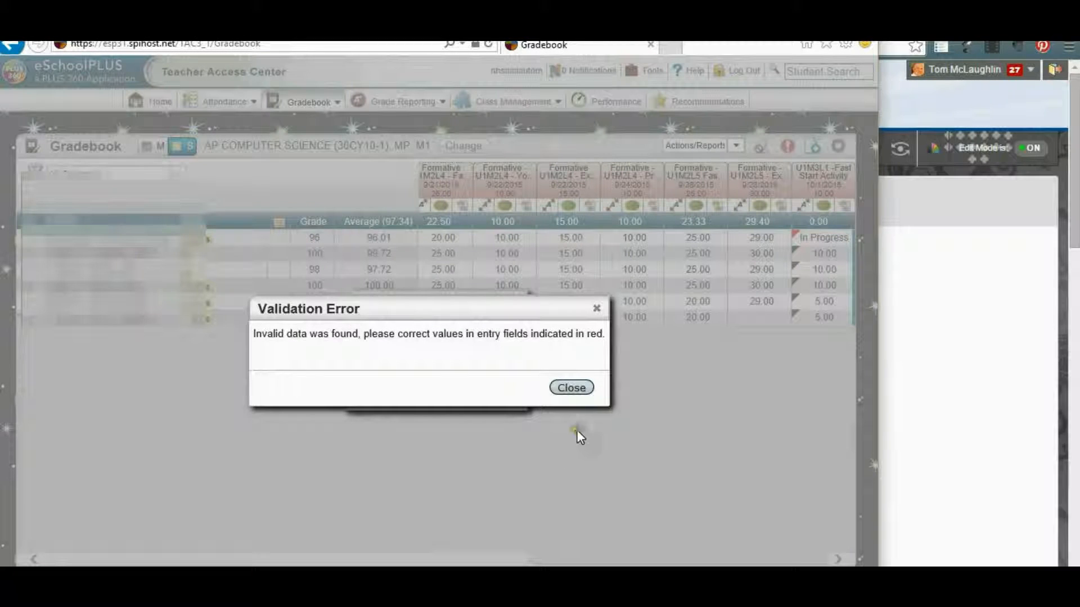
pyautogui.click(572, 388)
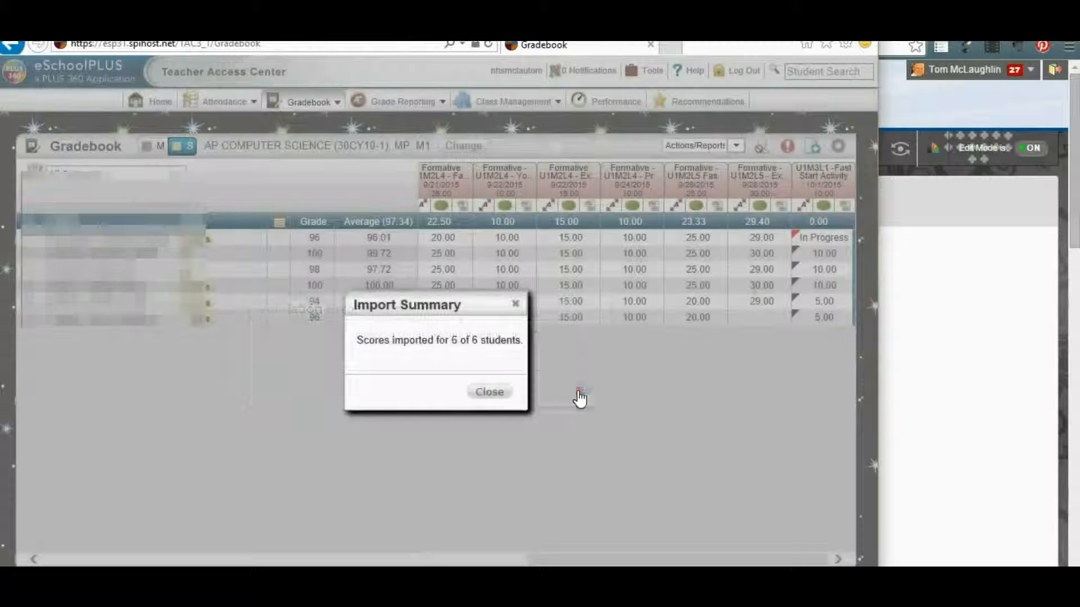
pyautogui.click(491, 392)
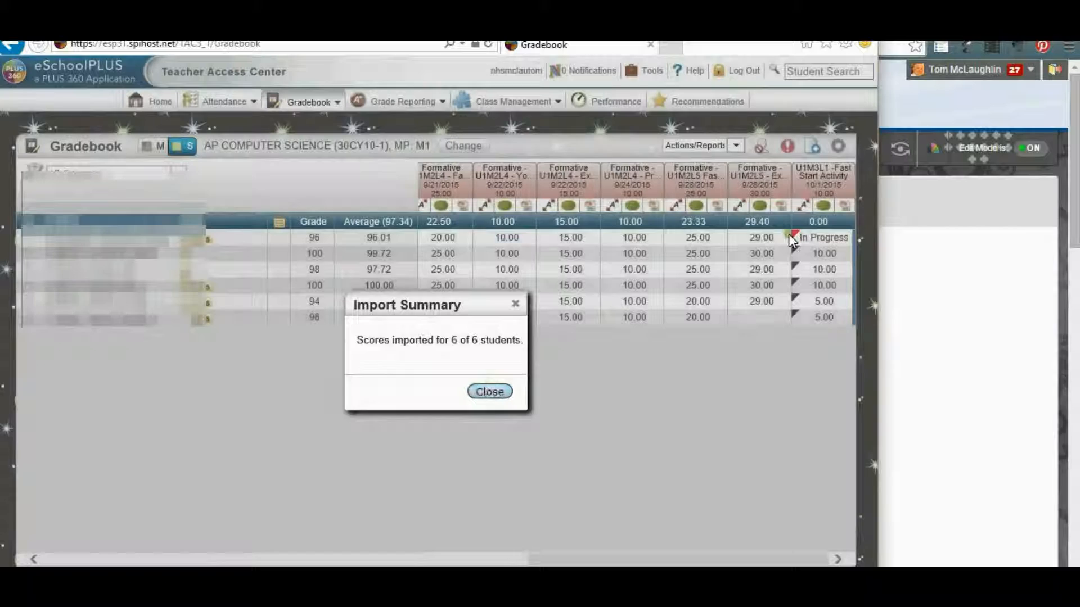
pyautogui.click(489, 392)
# Step: Replace the first student's "In Progress" score for U1M3L1 -Fast Start Activity with the NOGRD mark
pyautogui.click(813, 236)
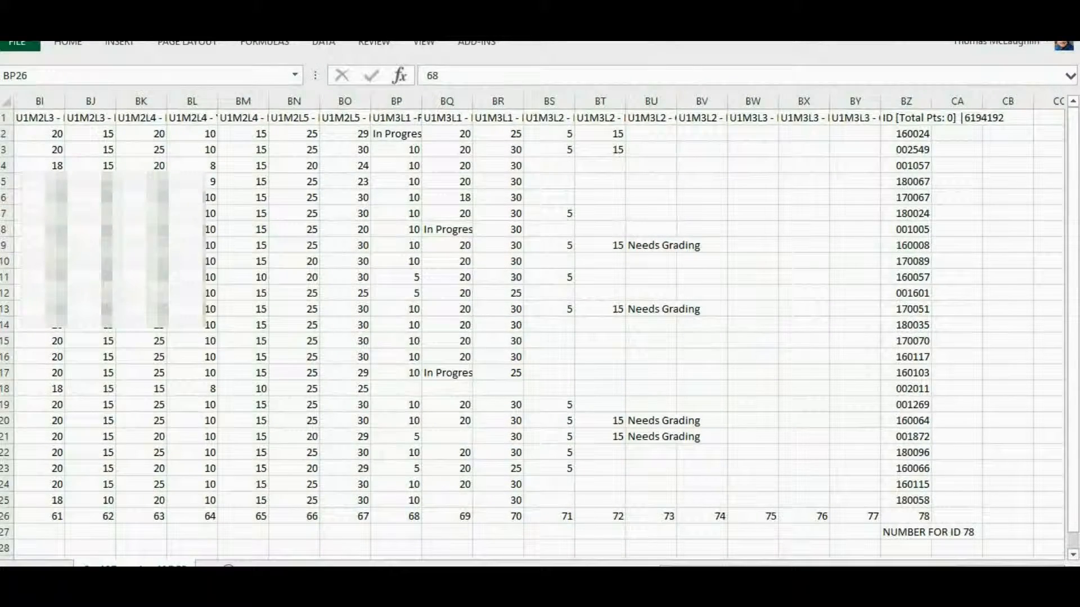
pyautogui.doubleClick(450, 229)
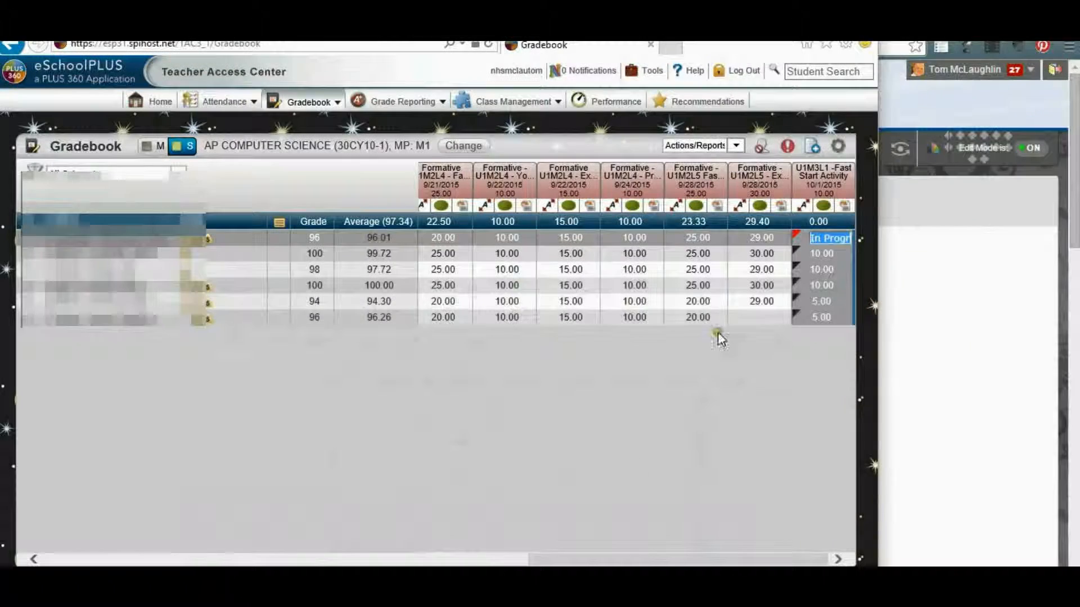
pyautogui.press('BackSpace')
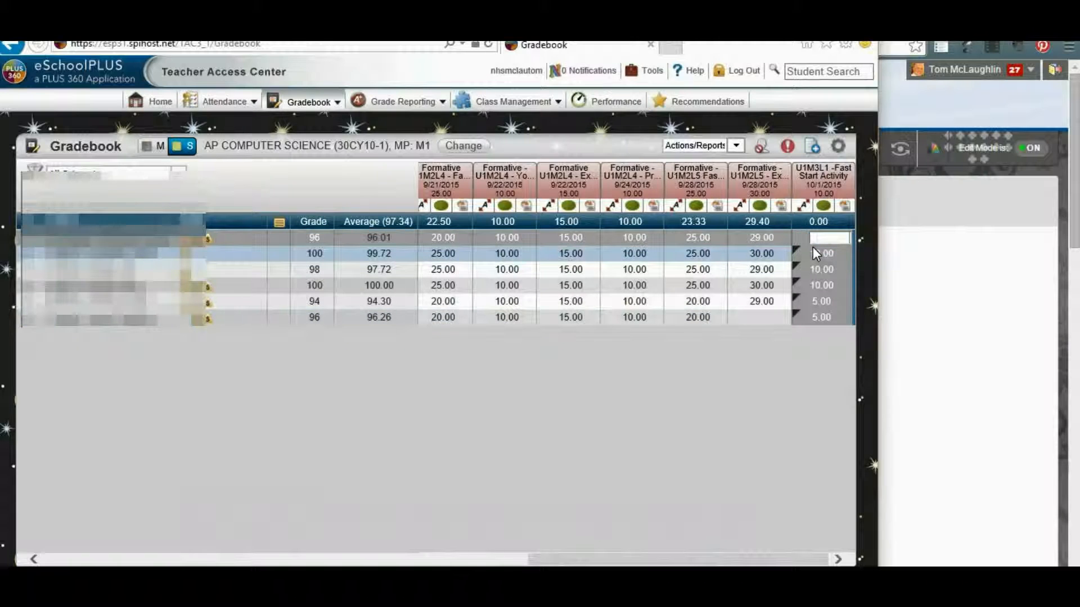
pyautogui.rightClick(819, 239)
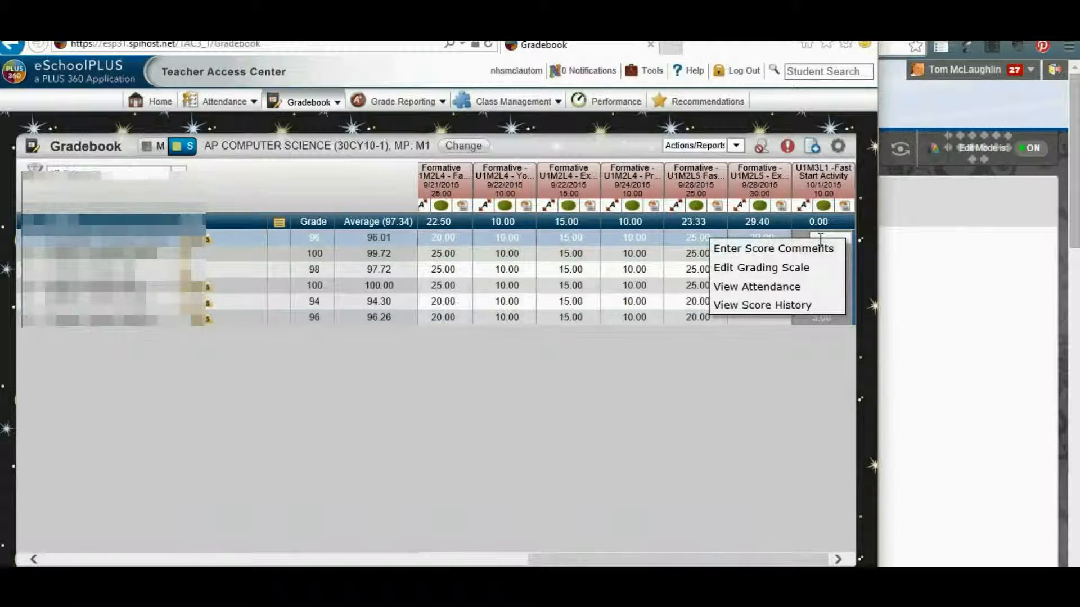
pyautogui.click(825, 236)
pyautogui.click(822, 238)
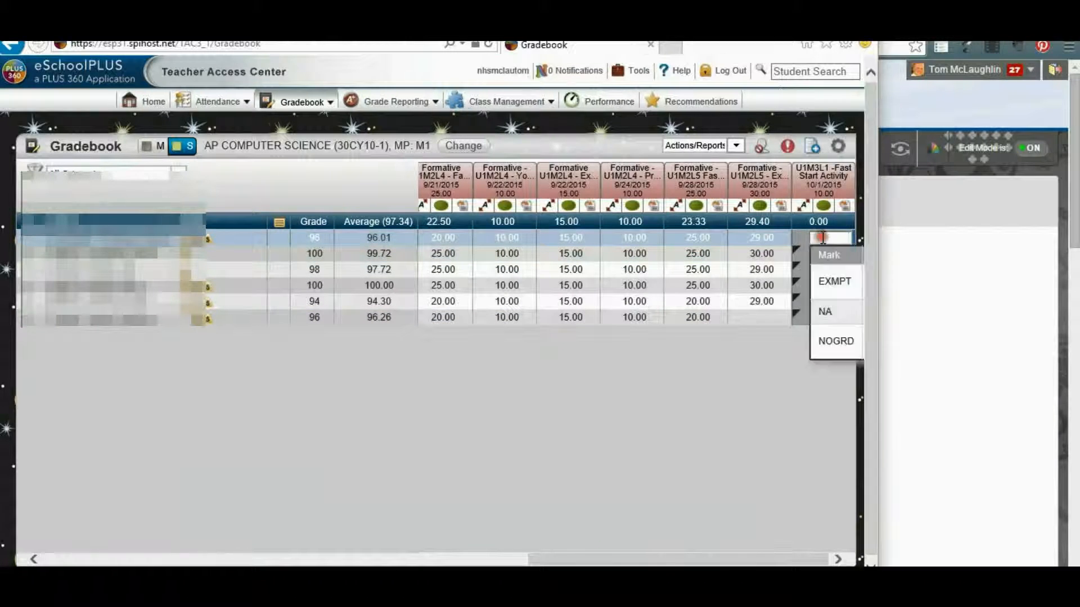
pyautogui.click(825, 340)
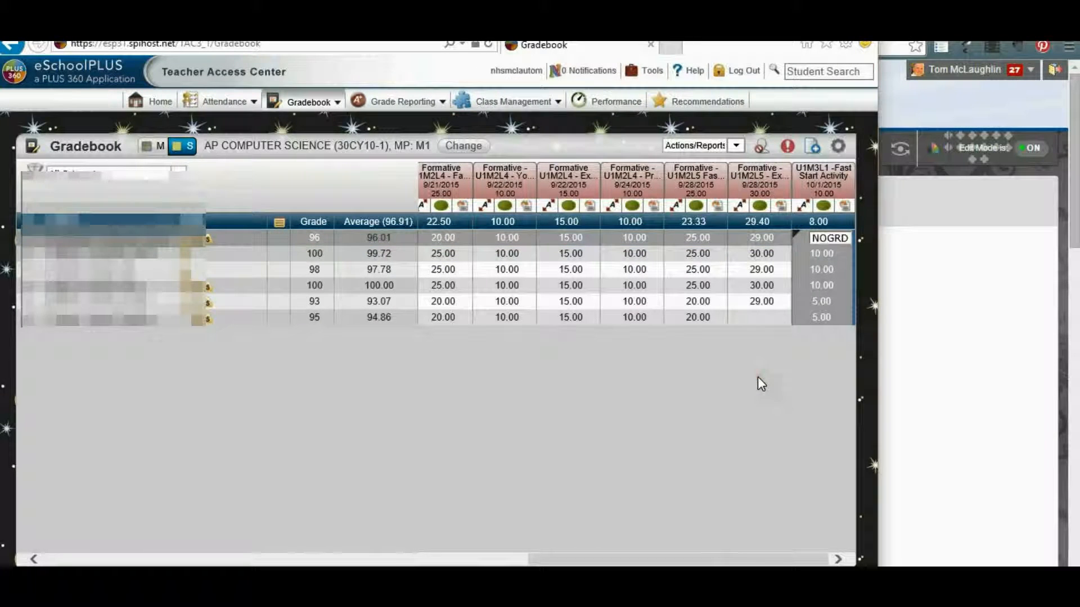